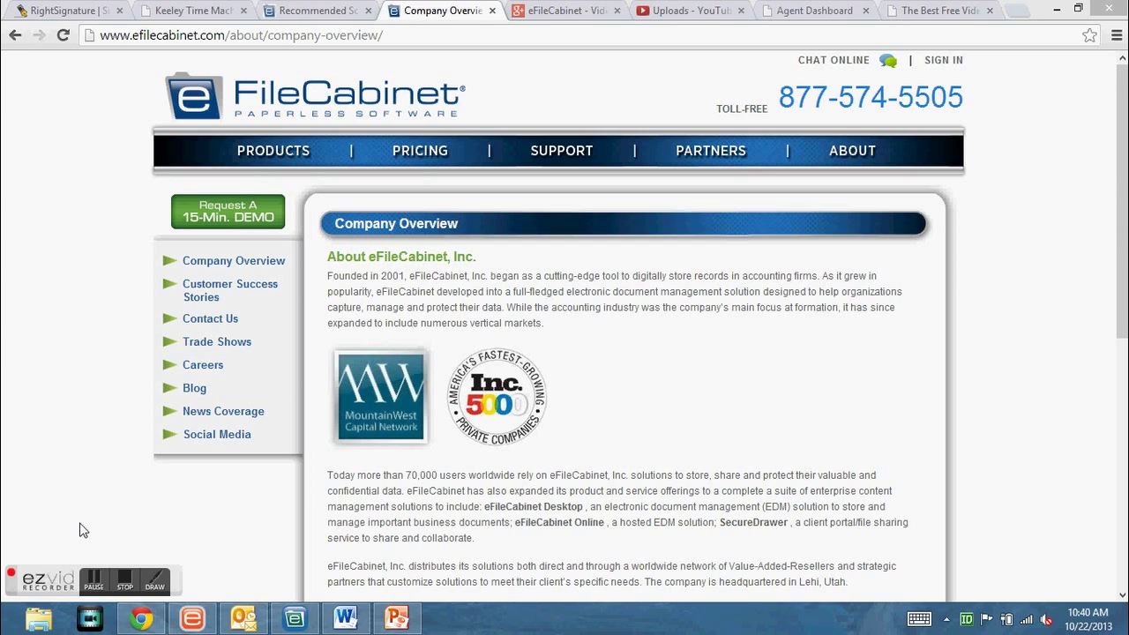
Highlight the phrase "Today more than 70,000 users" on the Company Overview page and clear the selection.
{"action": "left_click_drag", "start_coordinate": [328, 474], "coordinate": [471, 475]}
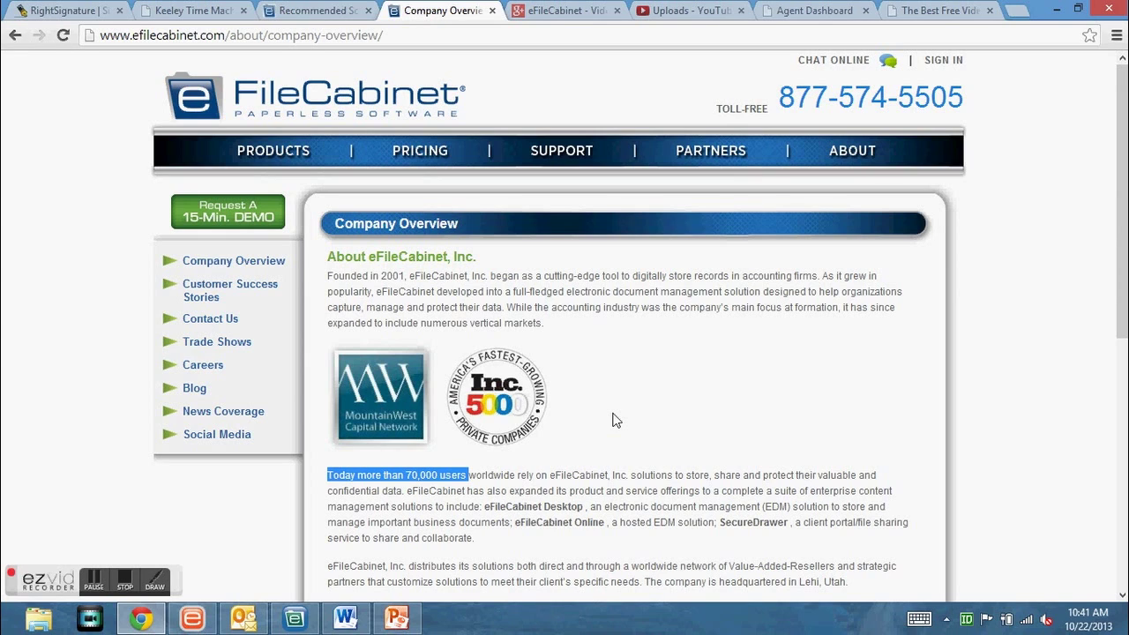
{"action": "left_click", "coordinate": [113, 426]}
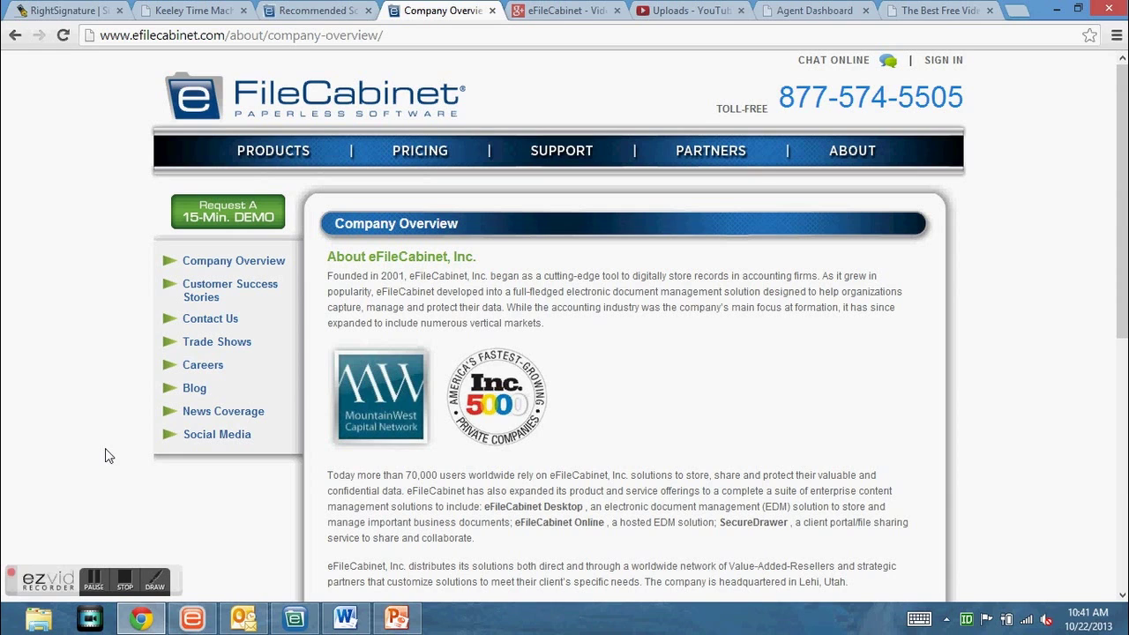
Switch to eFileCabinet, continue to PowerPoint, and preview the animation of the cabinets, drawers and folders slide.
{"action": "left_click", "coordinate": [296, 620]}
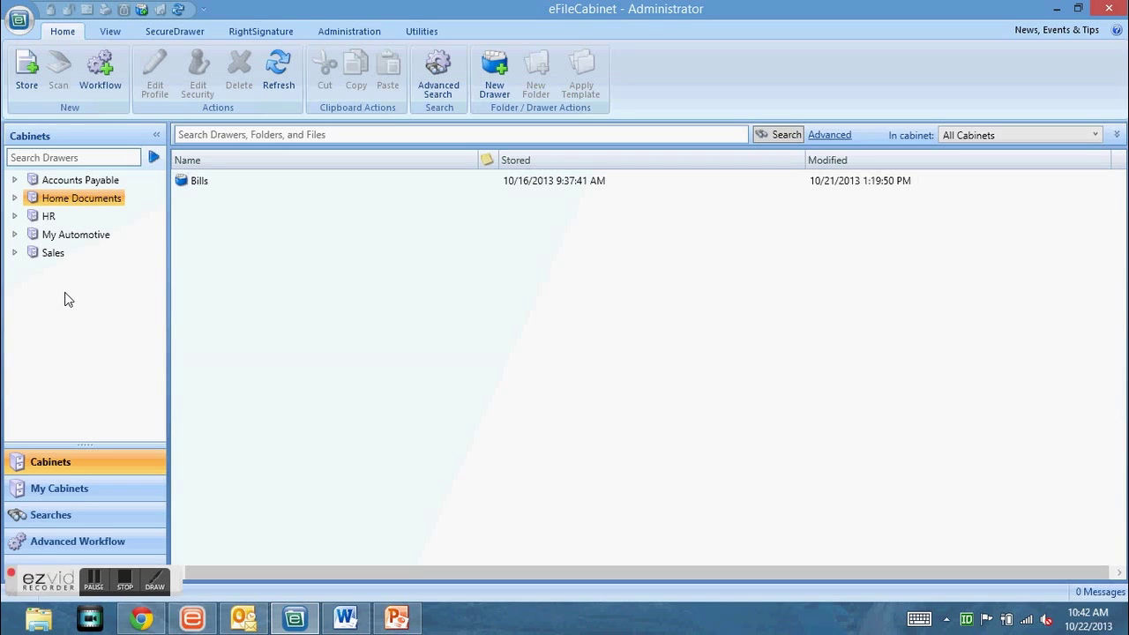
{"action": "left_click", "coordinate": [94, 565]}
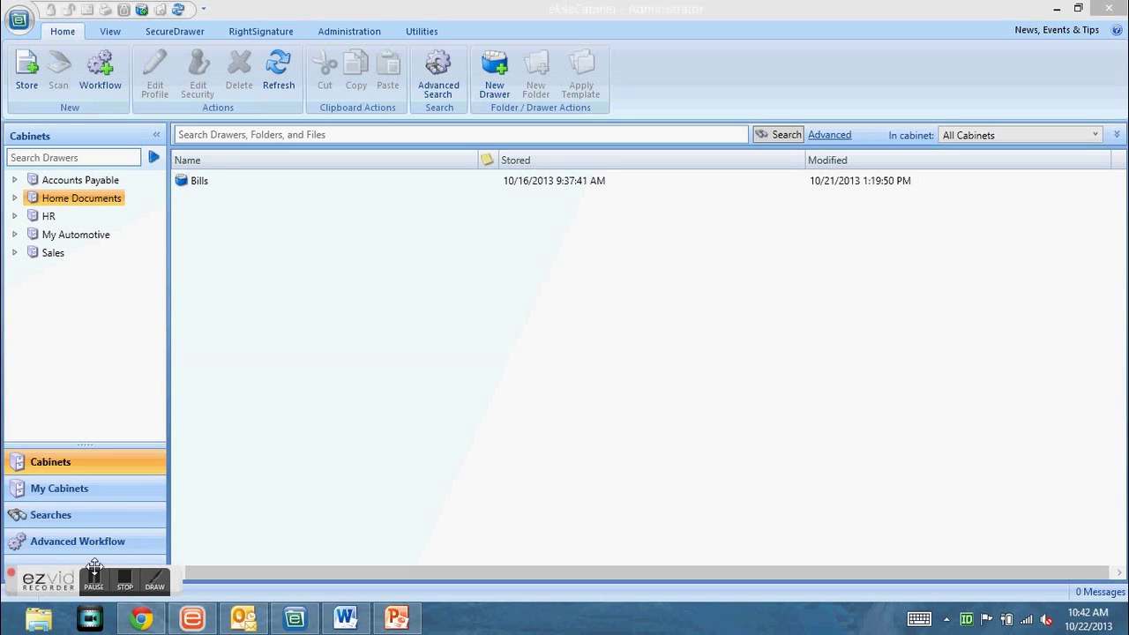
{"action": "left_click", "coordinate": [96, 576]}
{"action": "left_click", "coordinate": [391, 618]}
{"action": "left_click", "coordinate": [26, 72]}
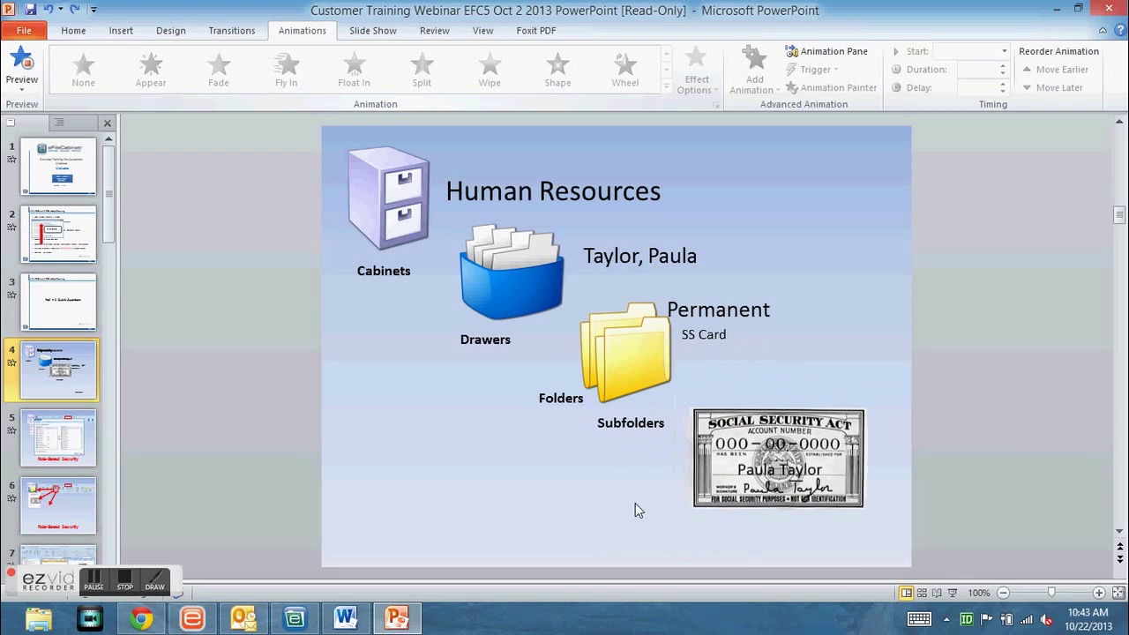
Return to eFileCabinet, expand the Accounts Payable cabinet and its Alaskan Airlines drawer to view the folders, and collapse the cabinet.
{"action": "left_click", "coordinate": [294, 617]}
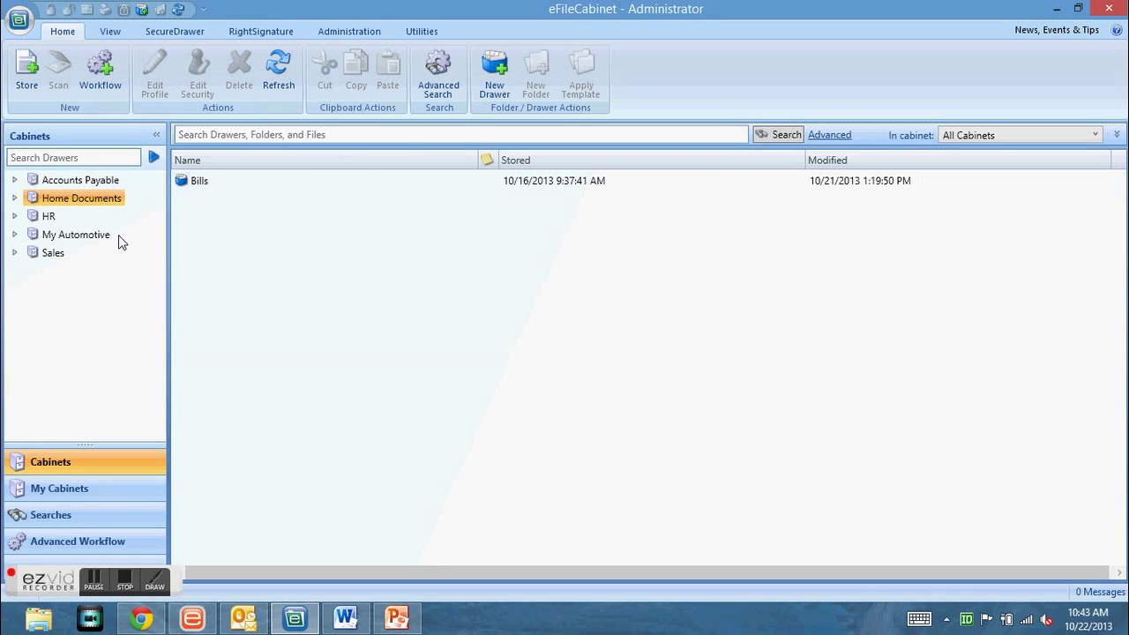
{"action": "left_click", "coordinate": [14, 180]}
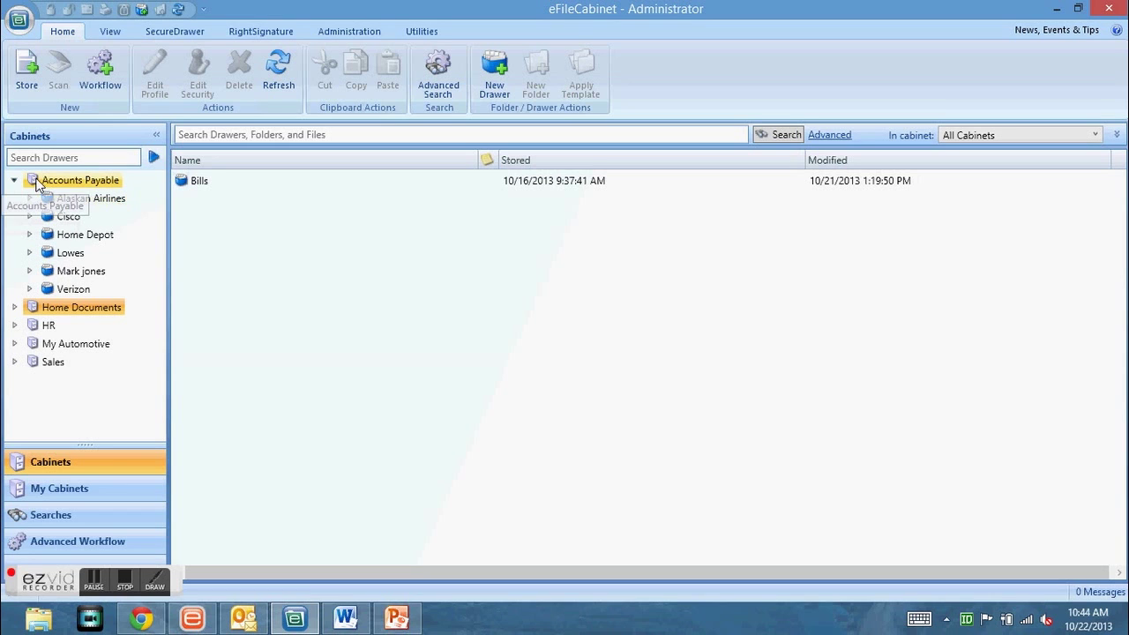
{"action": "left_click", "coordinate": [30, 198]}
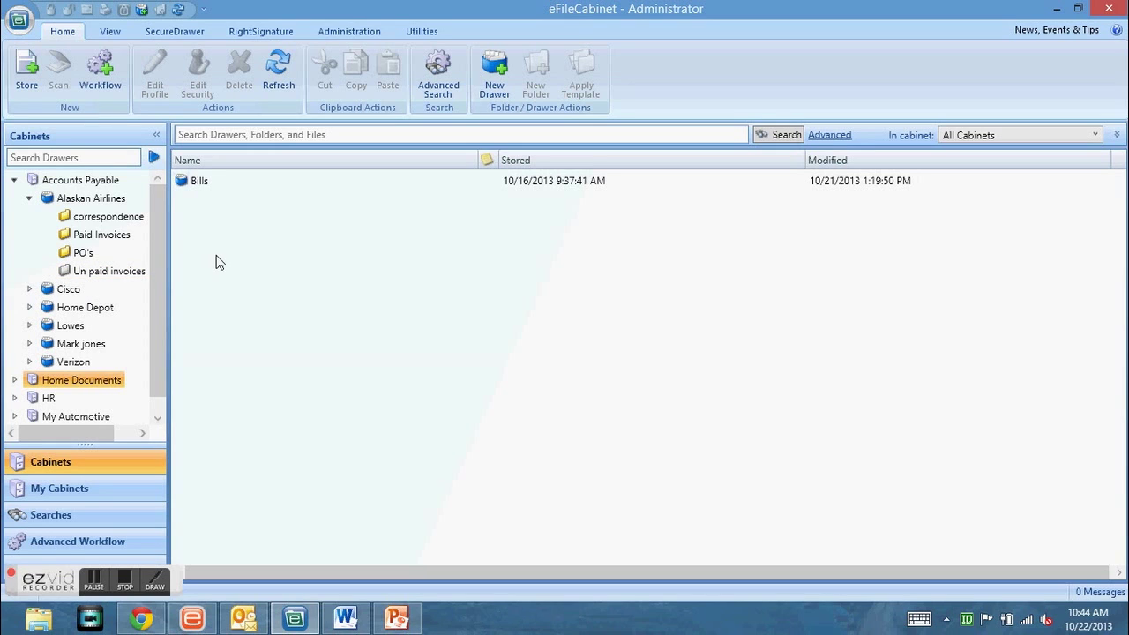
{"action": "left_click", "coordinate": [92, 582]}
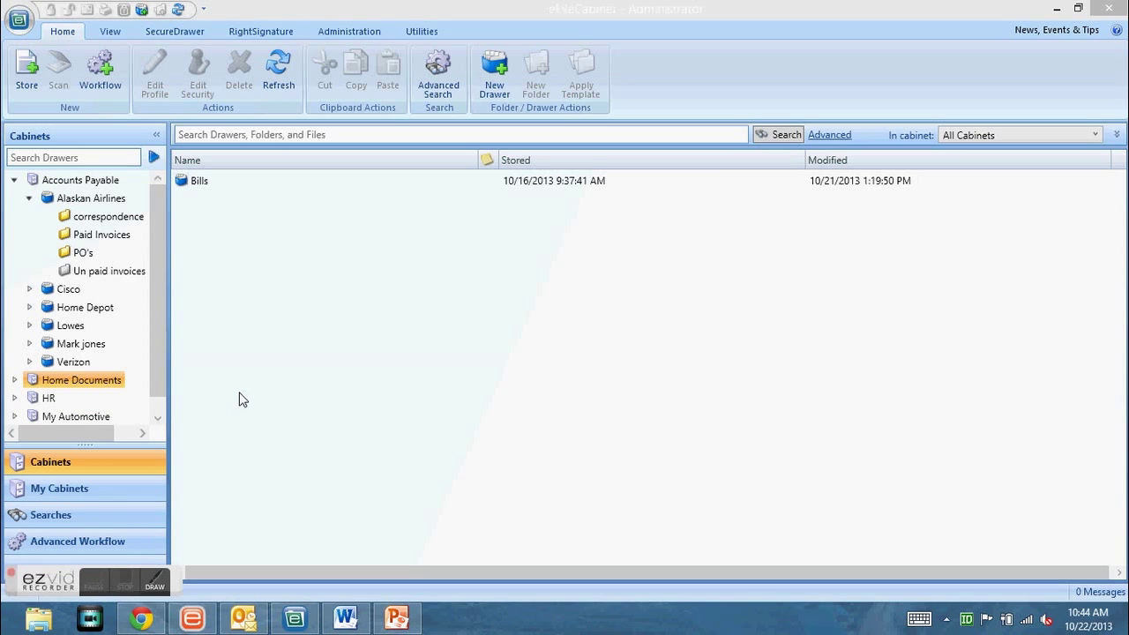
{"action": "left_click", "coordinate": [14, 181]}
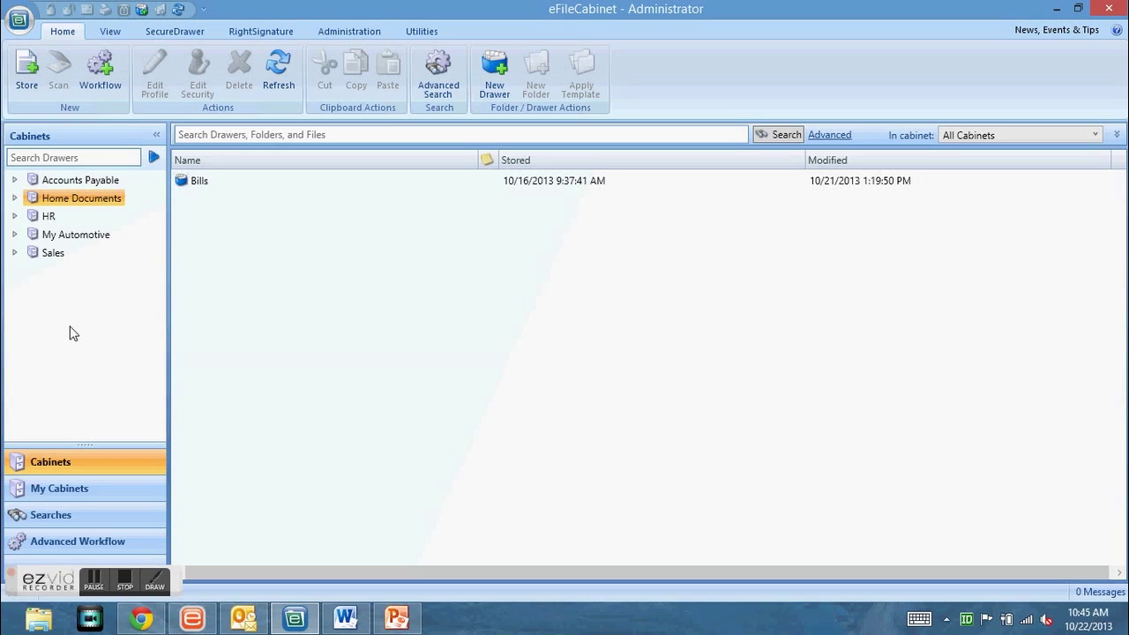
Expand the Home Documents cabinet, view the contents of its Bills drawer, and collapse both.
{"action": "left_click", "coordinate": [14, 199]}
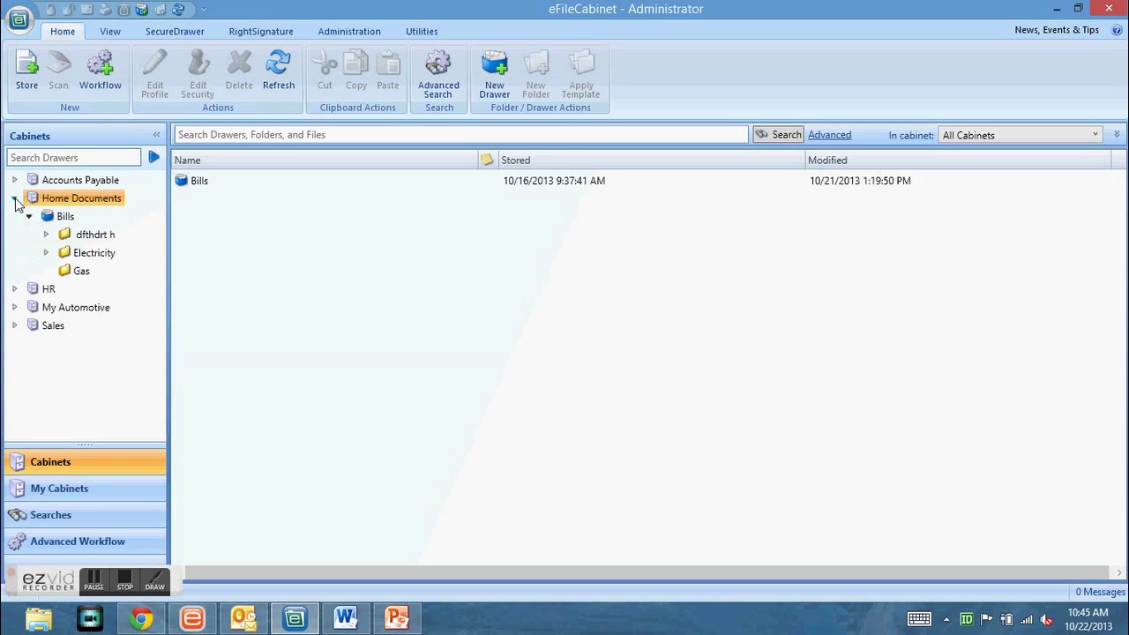
{"action": "left_click", "coordinate": [63, 217]}
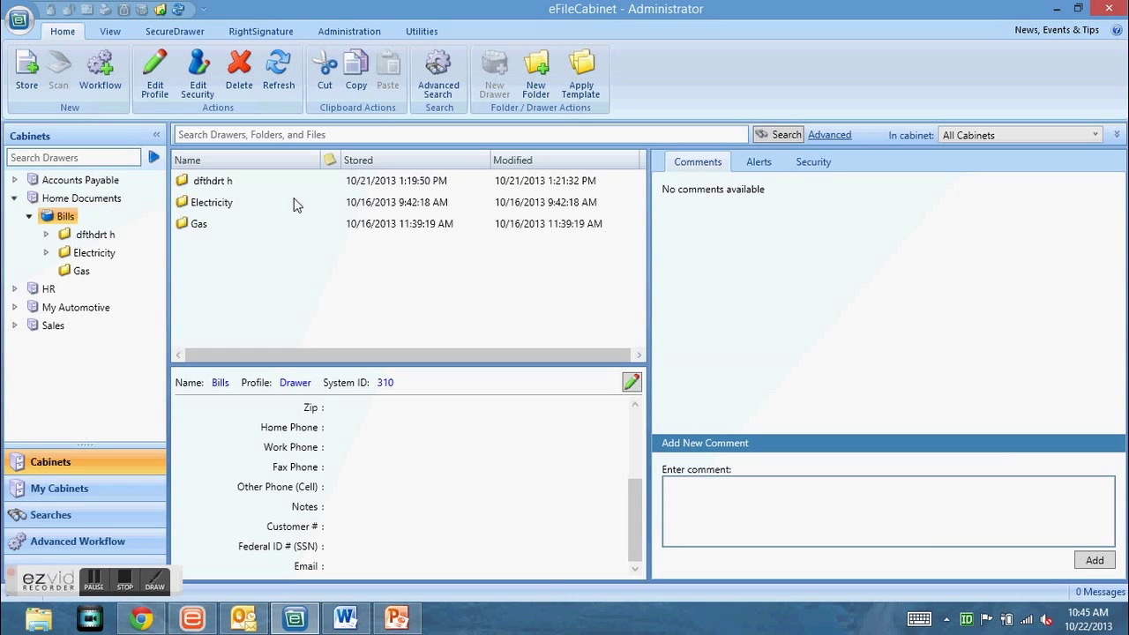
{"action": "left_click", "coordinate": [31, 216]}
{"action": "left_click", "coordinate": [14, 197]}
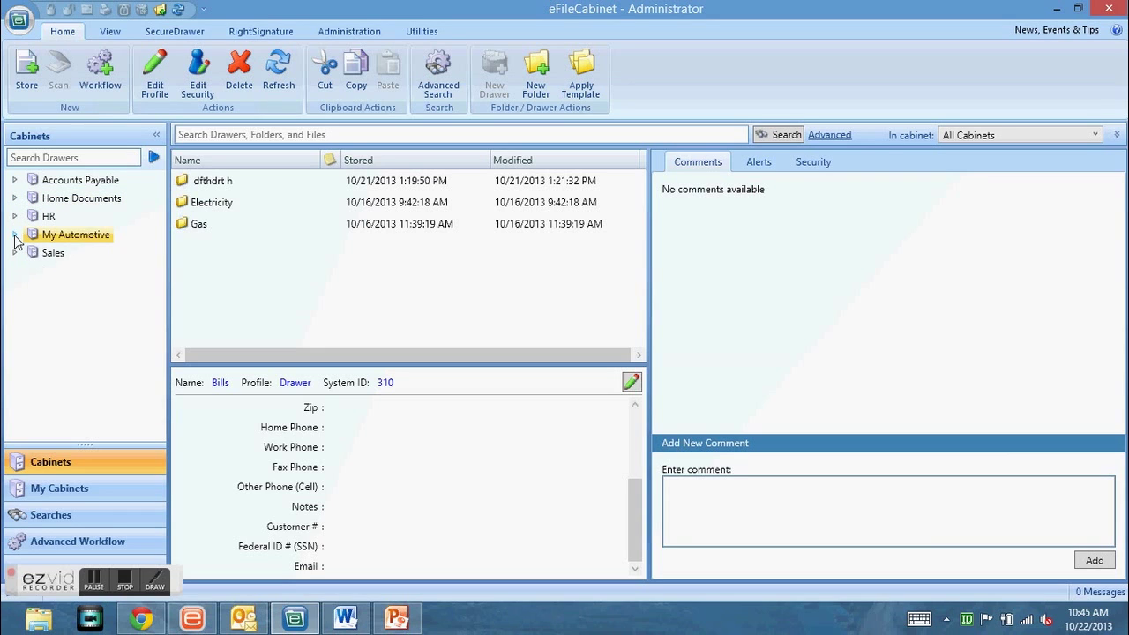
Expand the My Automotive and Sales cabinets to view their drawers, and collapse the 2006 folder under Sales.
{"action": "left_click", "coordinate": [14, 235]}
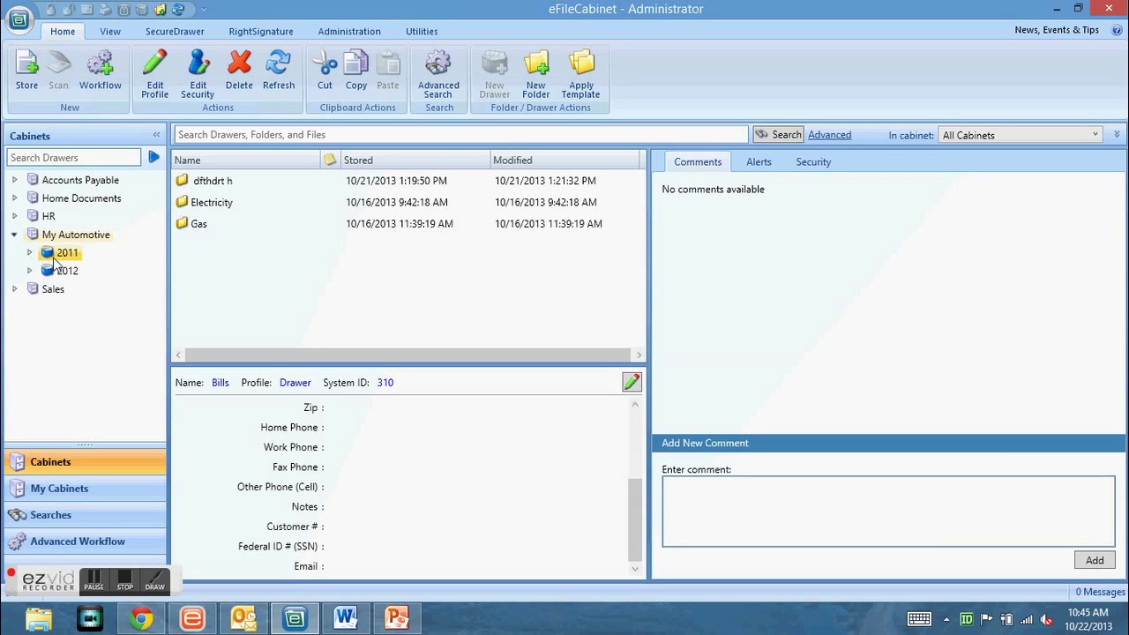
{"action": "left_click", "coordinate": [13, 291]}
{"action": "scroll", "coordinate": [151, 354], "scroll_direction": "down", "scroll_amount": 1}
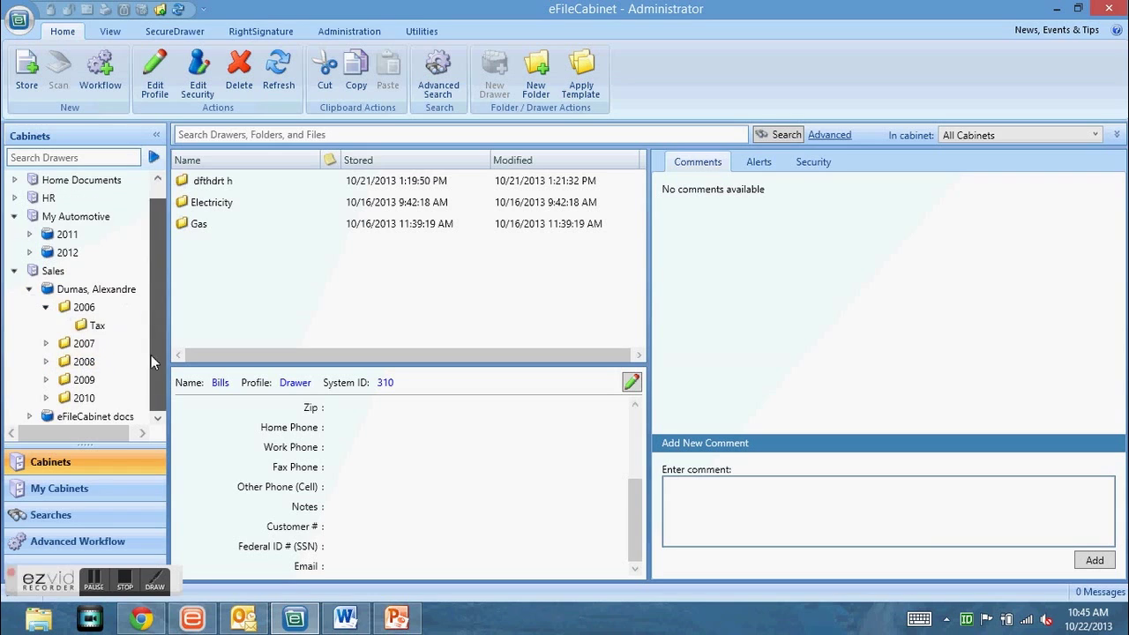
{"action": "left_click", "coordinate": [46, 307]}
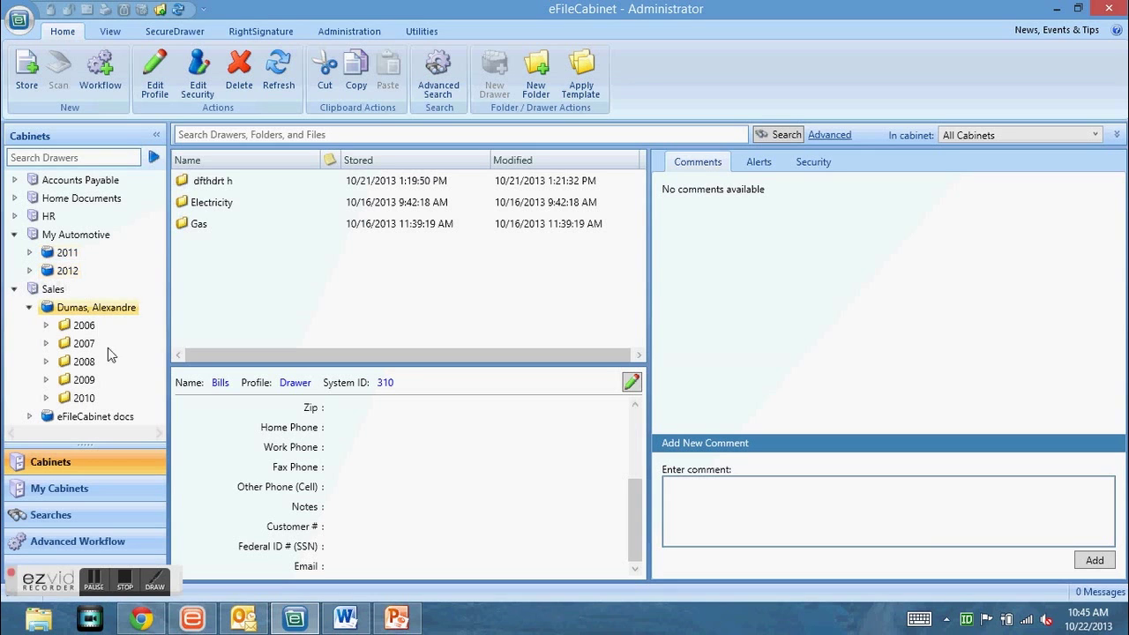
Close the template window for the Bills drawer and open Apply Template for the first drawer in the Sales cabinet.
{"action": "left_click", "coordinate": [584, 90]}
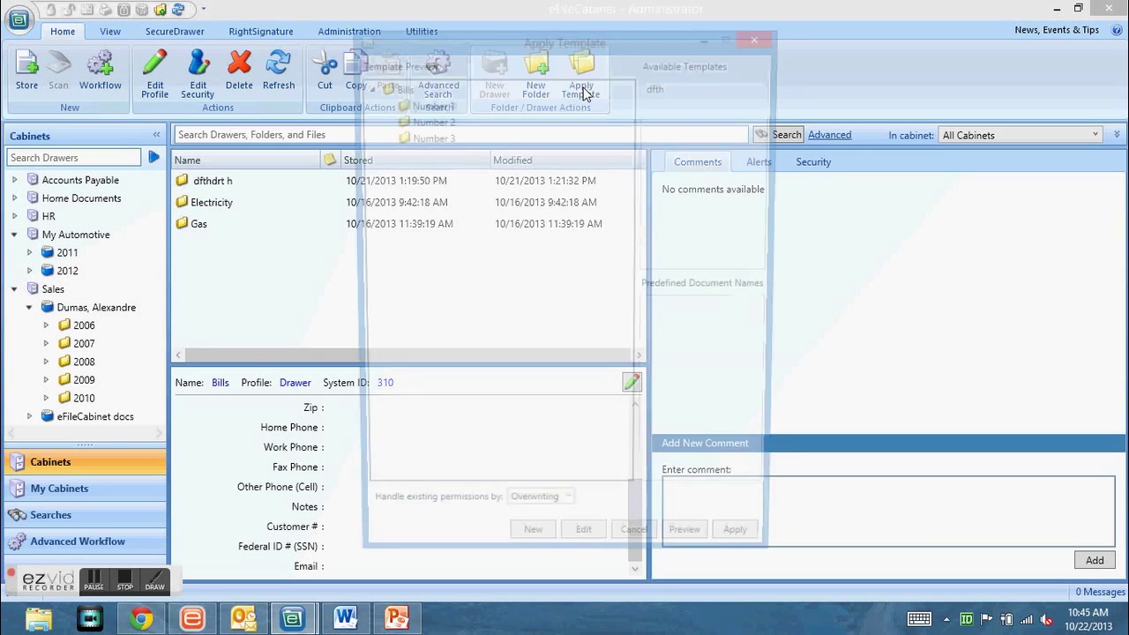
{"action": "left_click", "coordinate": [755, 39]}
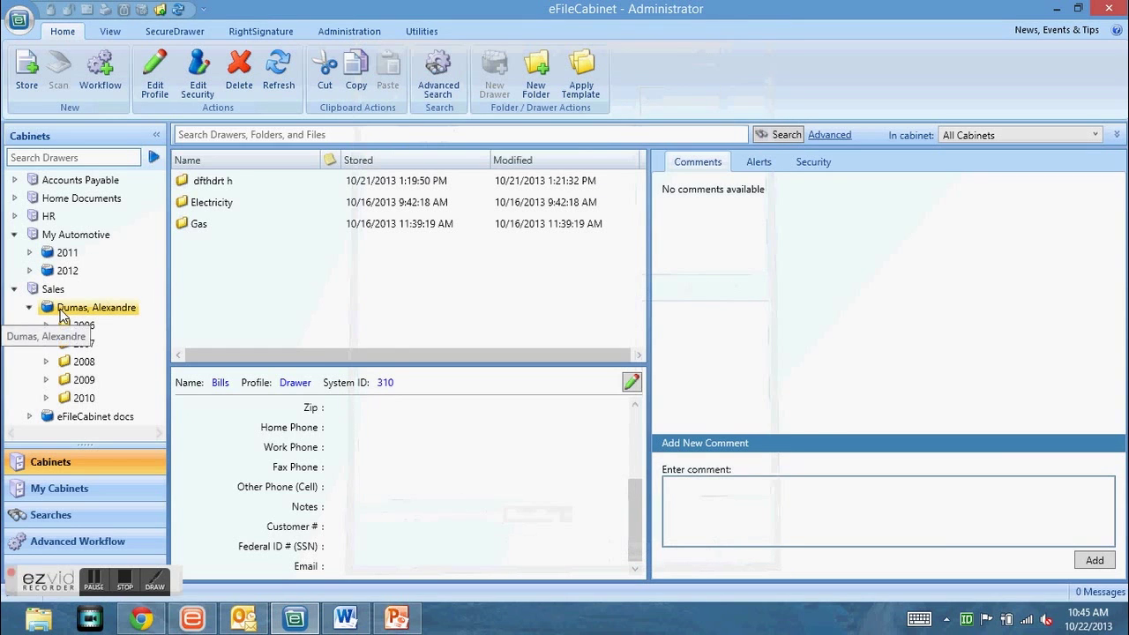
{"action": "right_click", "coordinate": [60, 310]}
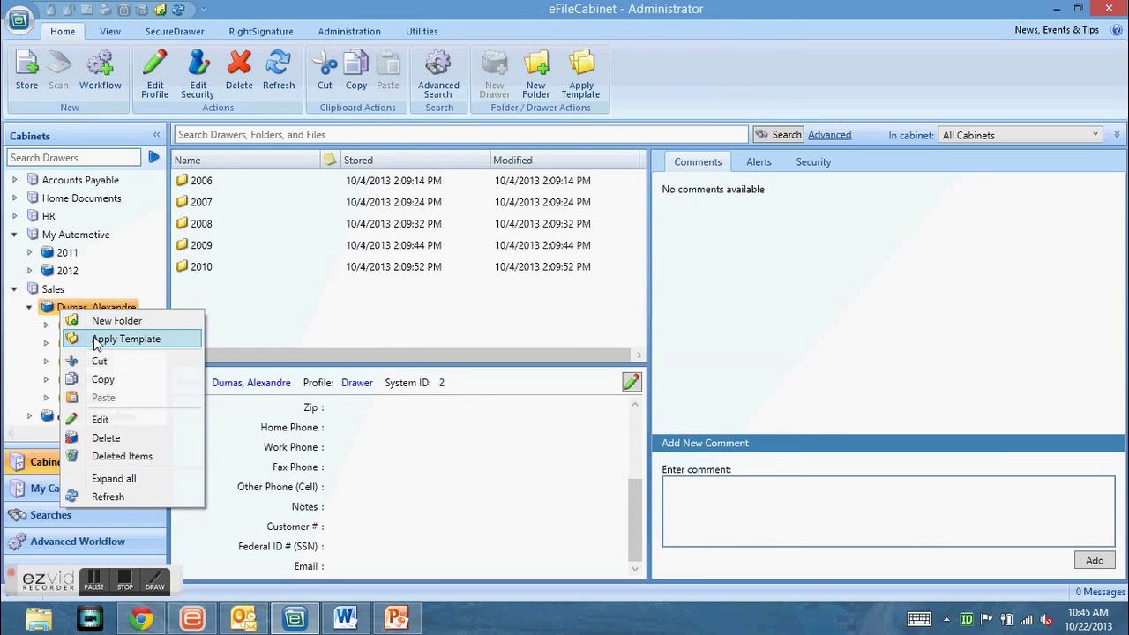
{"action": "left_click", "coordinate": [97, 341]}
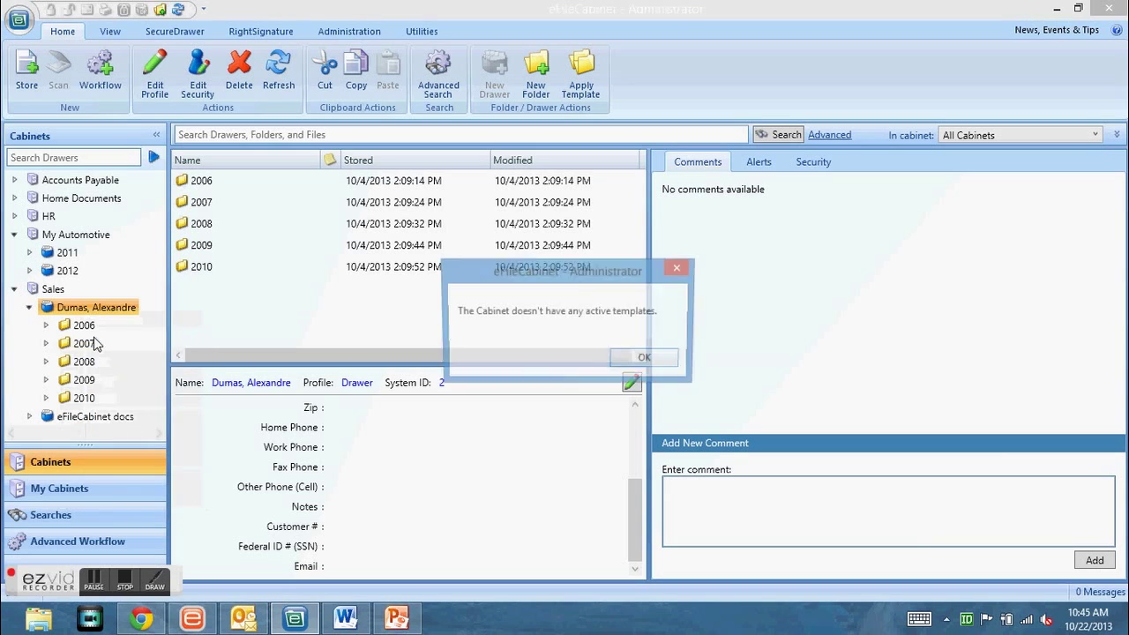
{"action": "left_click", "coordinate": [632, 362]}
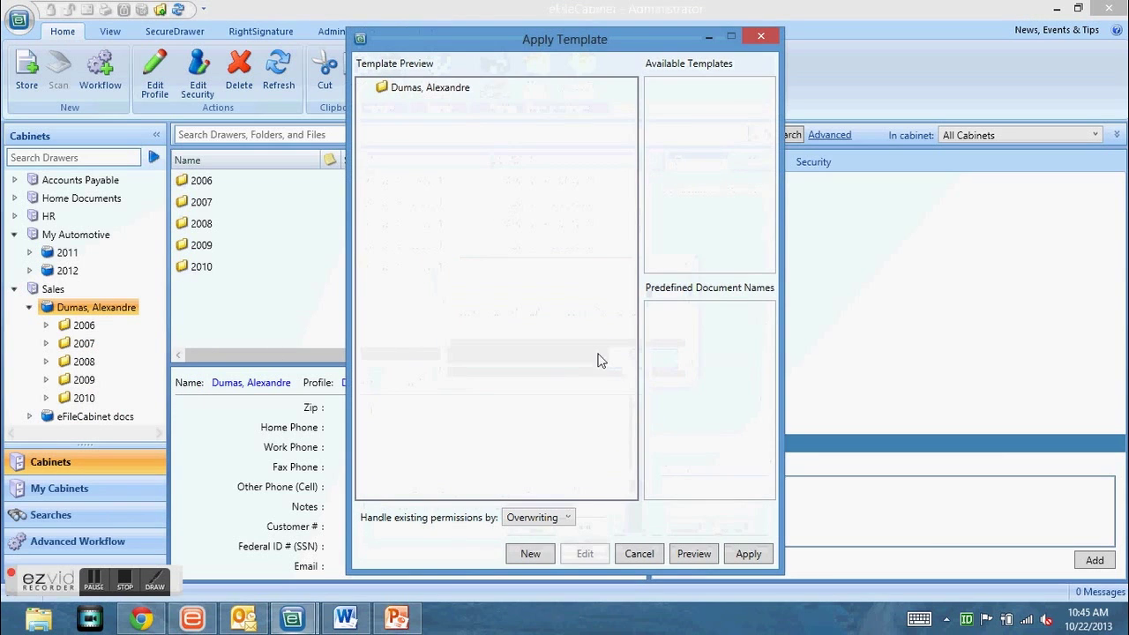
{"action": "left_click", "coordinate": [434, 94]}
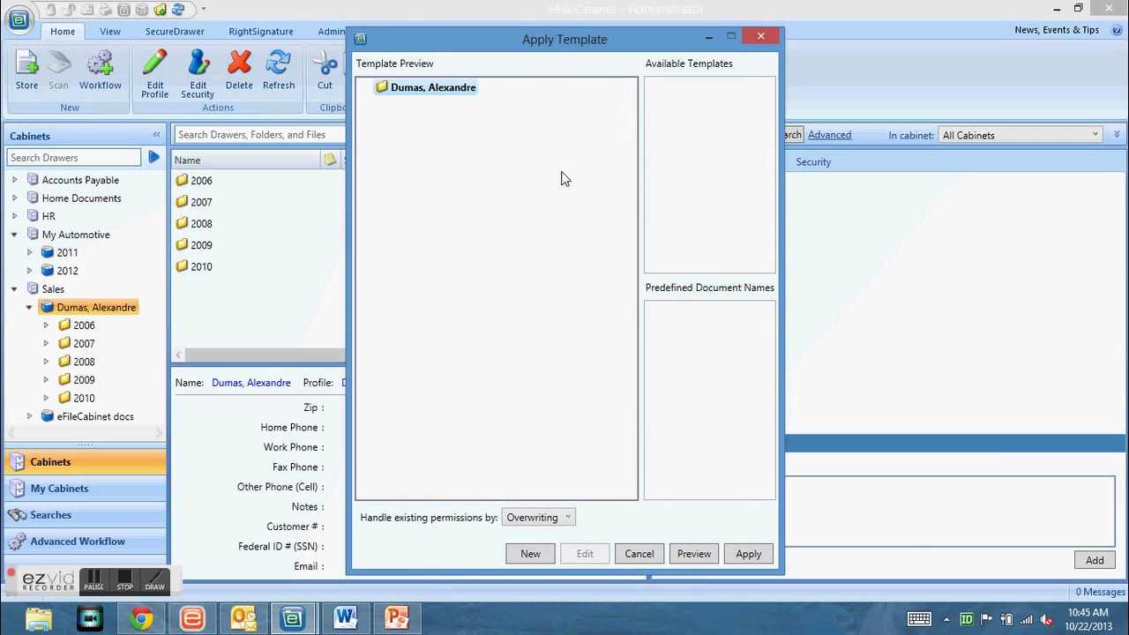
Try out a new template containing a folder named taxes, discard it, and close the template window.
{"action": "left_click", "coordinate": [530, 554]}
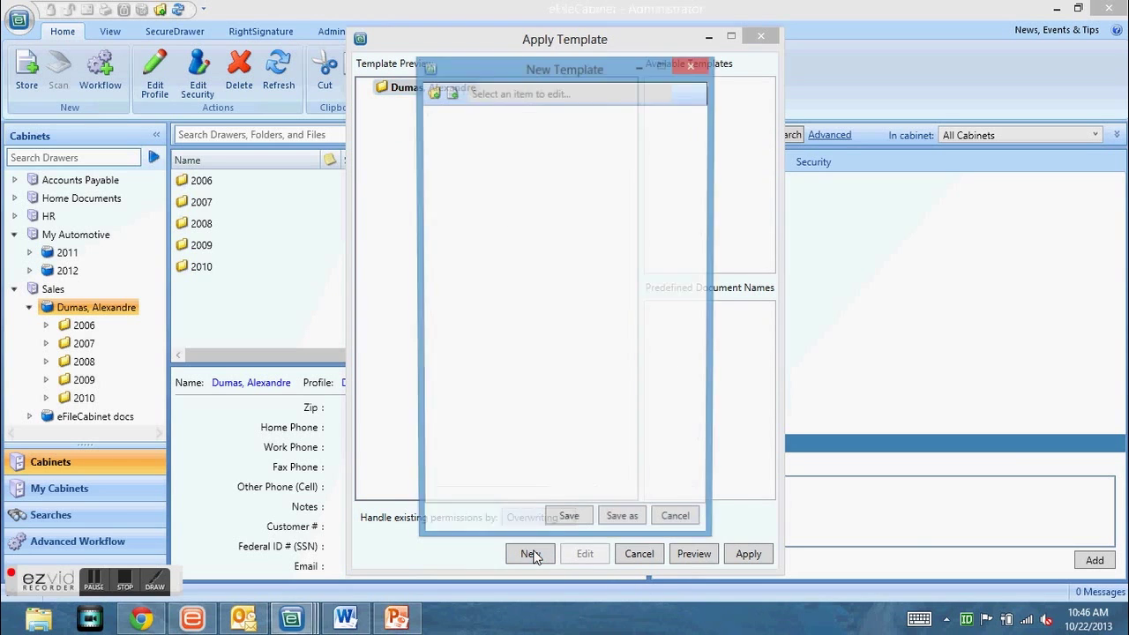
{"action": "left_click", "coordinate": [433, 91]}
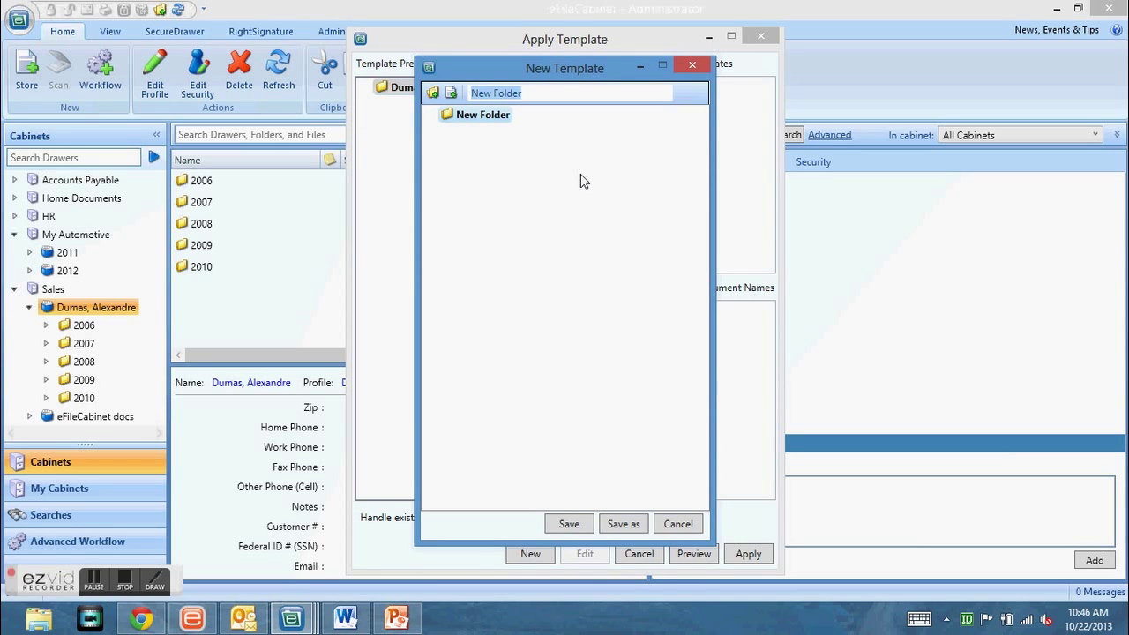
{"action": "type", "text": "taxes"}
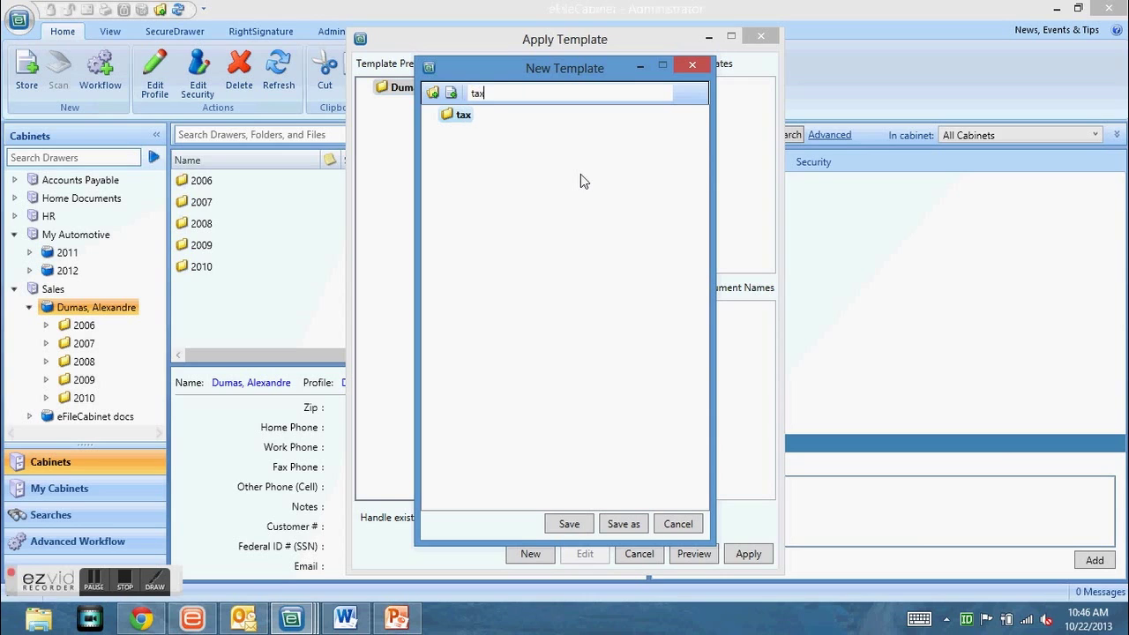
{"action": "left_click", "coordinate": [451, 137]}
{"action": "left_click", "coordinate": [465, 118]}
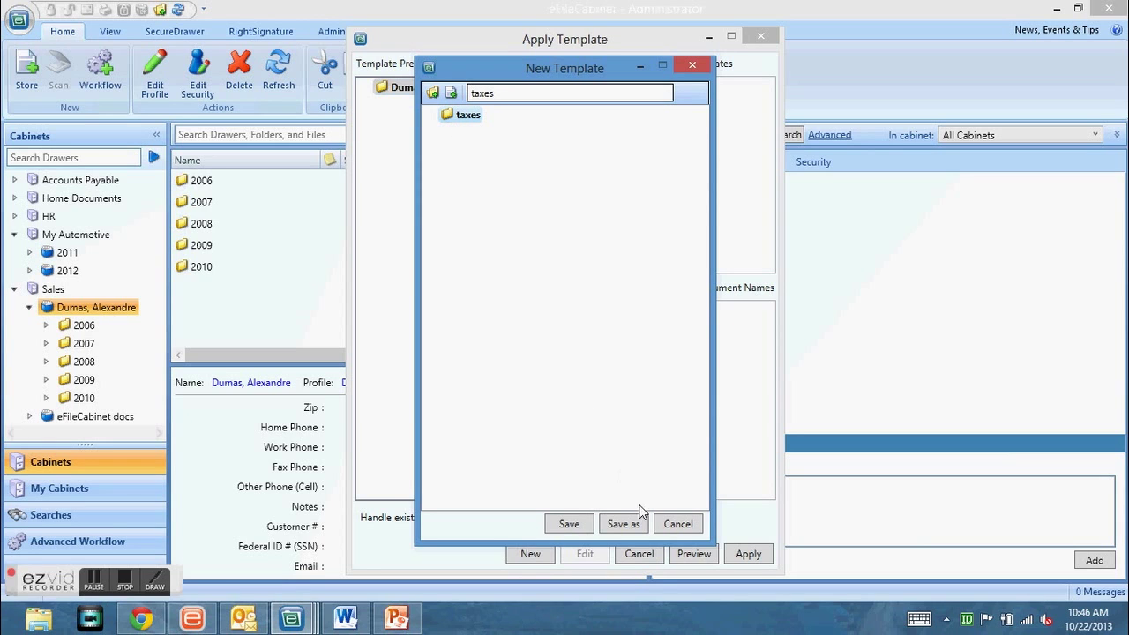
{"action": "left_click", "coordinate": [677, 524]}
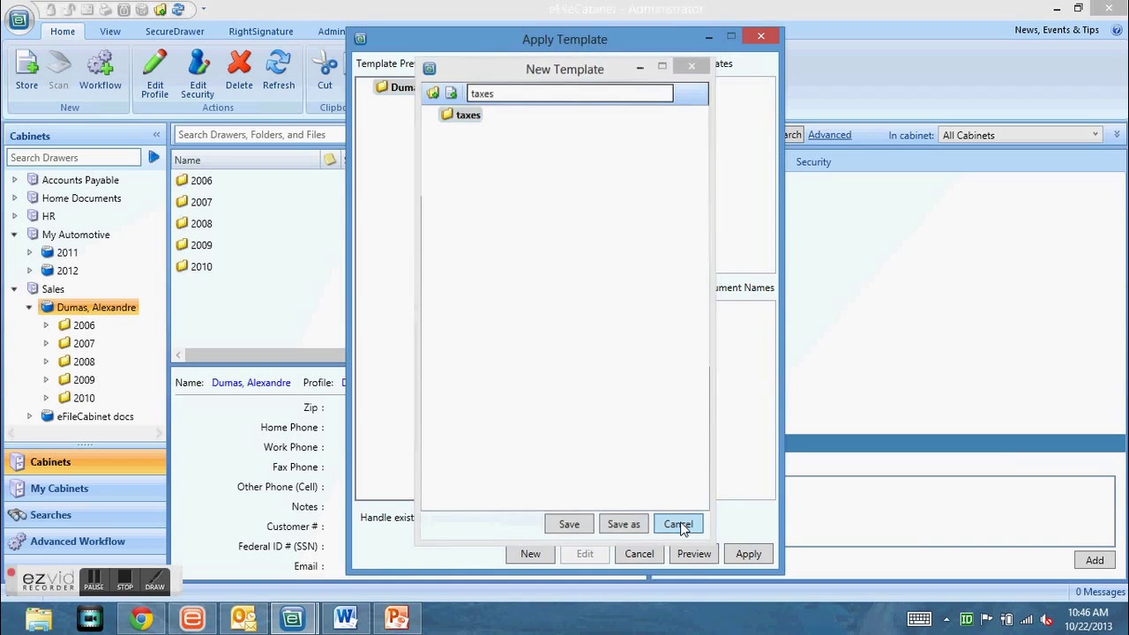
{"action": "left_click", "coordinate": [762, 38]}
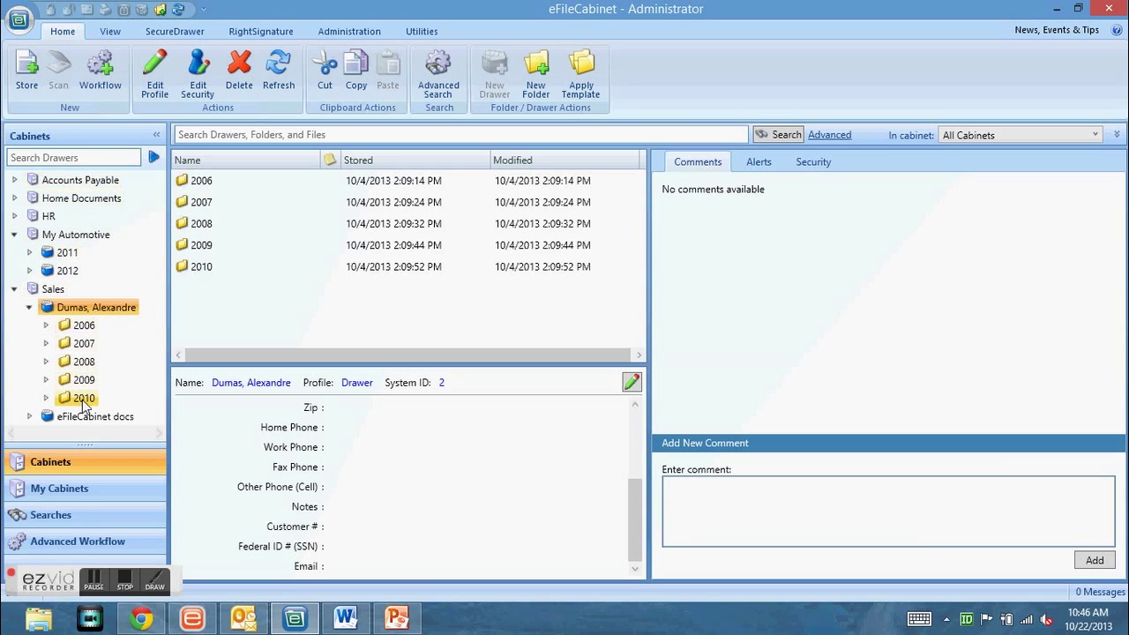
Collapse the first Sales drawer and the My Automotive and Sales cabinets.
{"action": "left_click", "coordinate": [30, 308]}
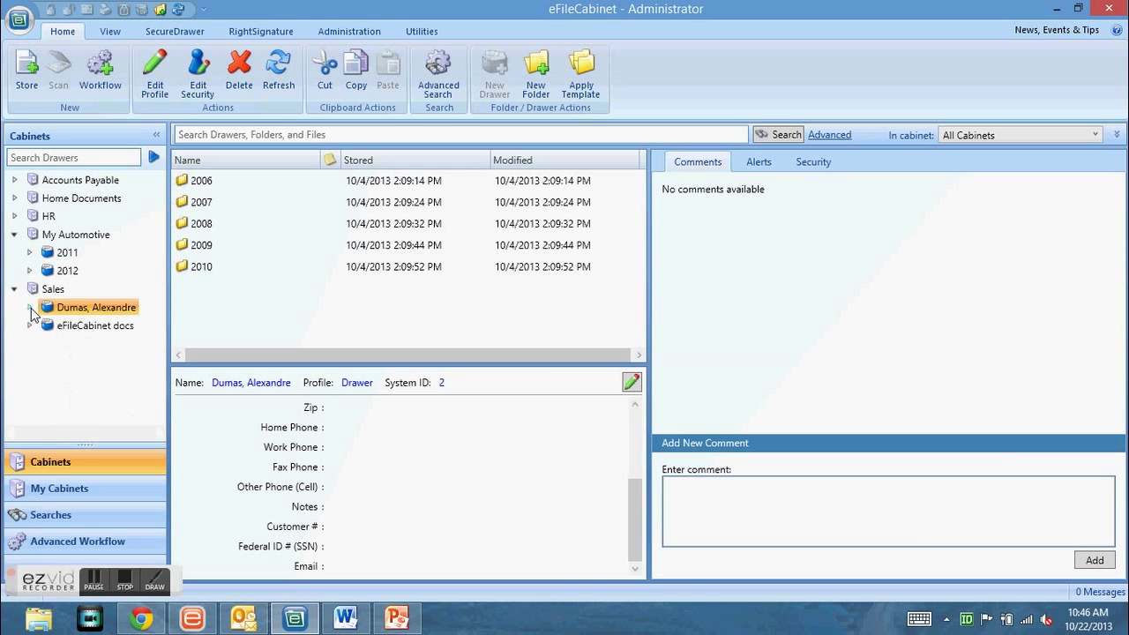
{"action": "left_click", "coordinate": [14, 236]}
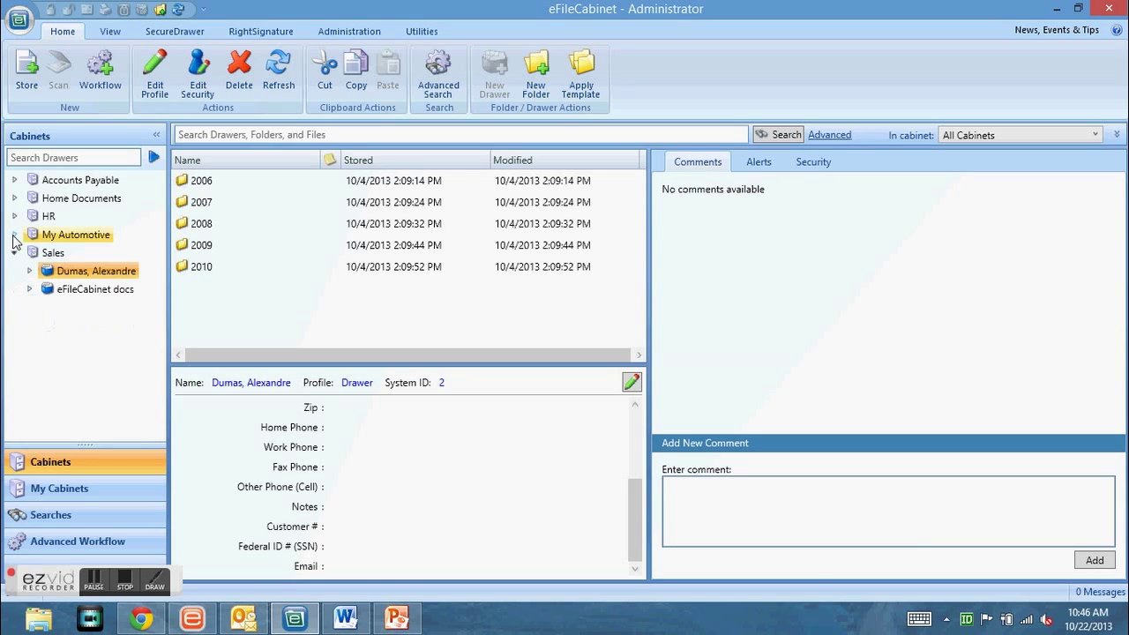
{"action": "left_click", "coordinate": [13, 254]}
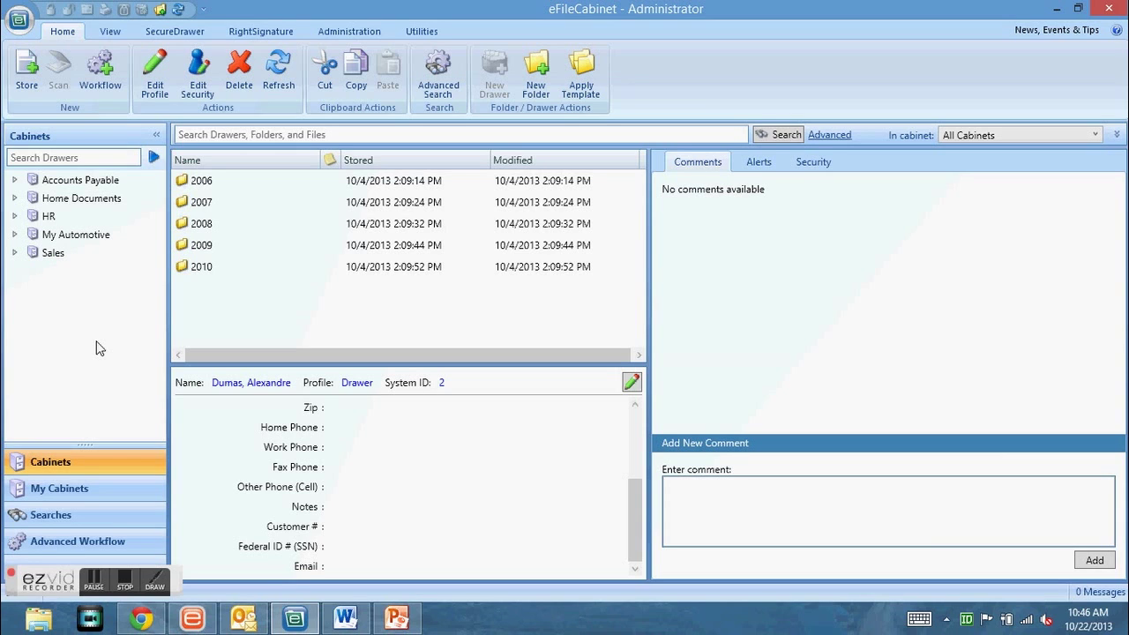
{"action": "left_click", "coordinate": [93, 582]}
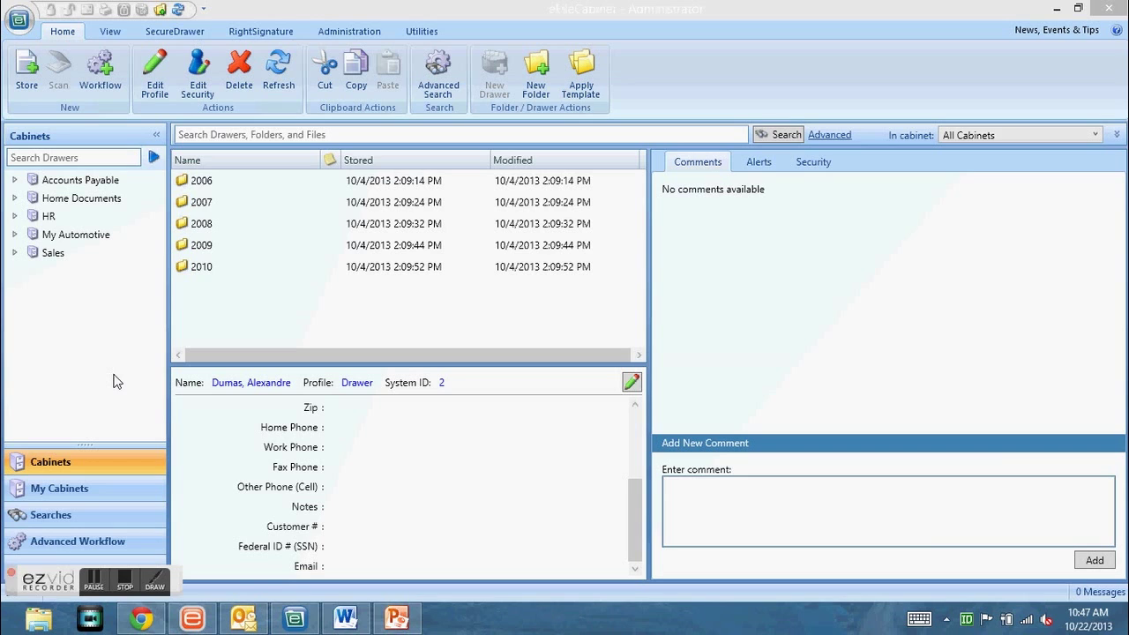
Open the Import from CSV dialog, examine its source, drawer and attribute mapping options, and close it.
{"action": "left_click", "coordinate": [417, 36]}
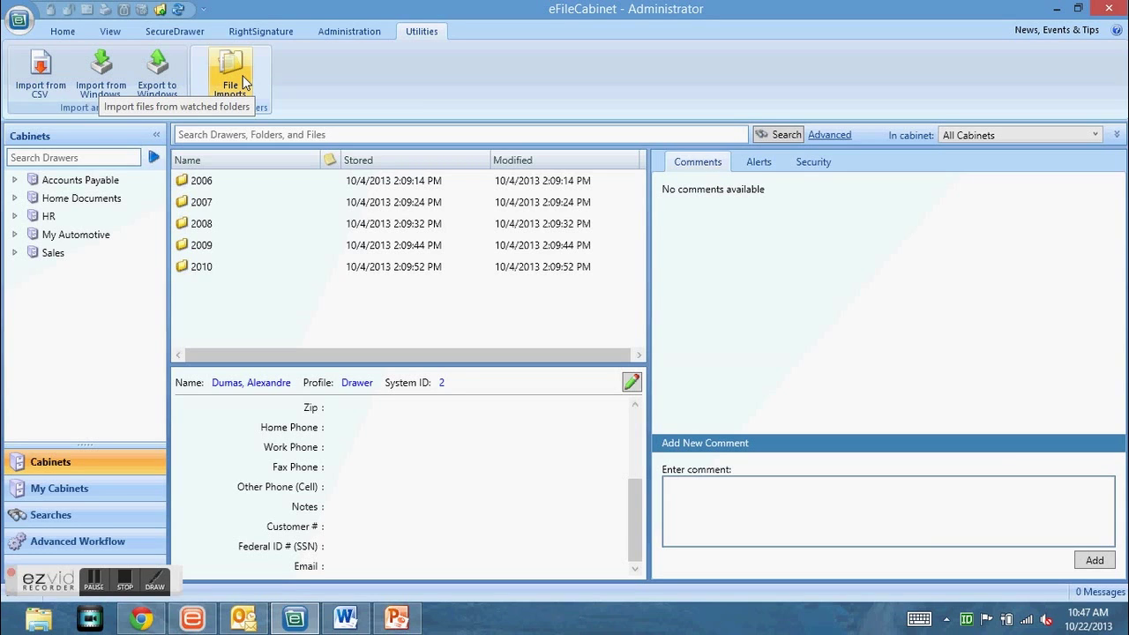
{"action": "left_click", "coordinate": [51, 85]}
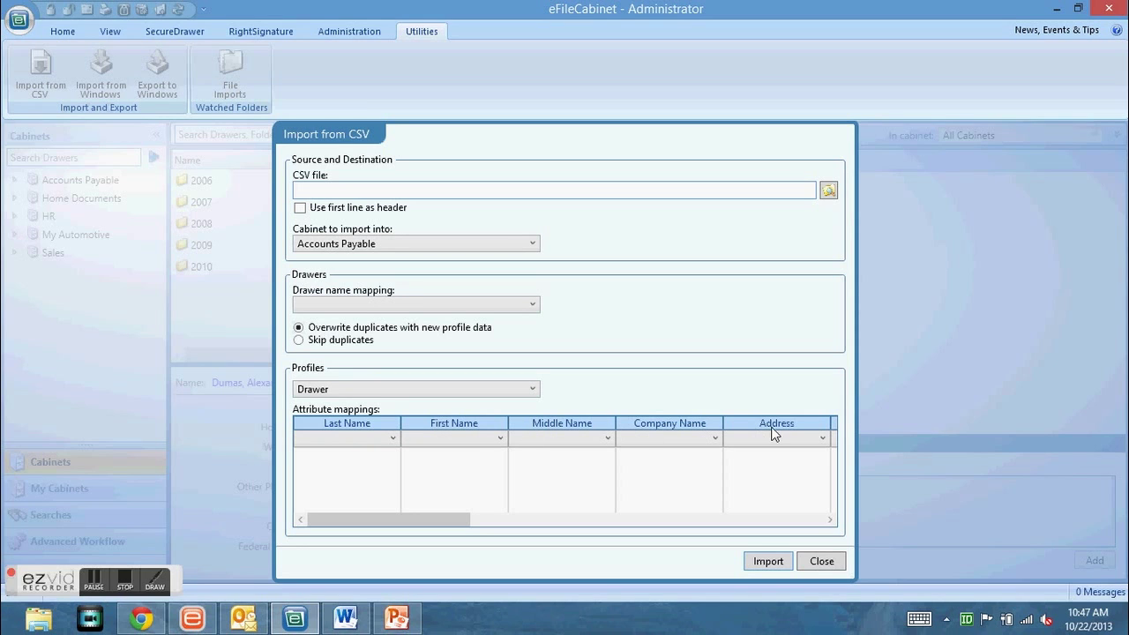
{"action": "left_click_drag", "start_coordinate": [453, 520], "coordinate": [400, 545]}
{"action": "left_click", "coordinate": [831, 567]}
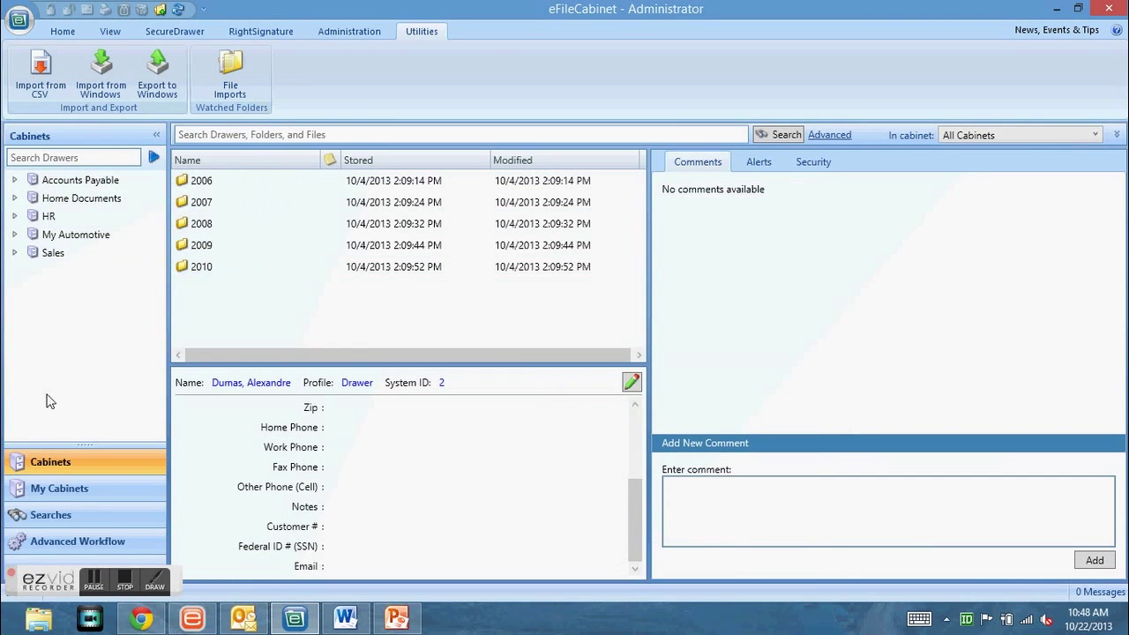
{"action": "left_click", "coordinate": [97, 582]}
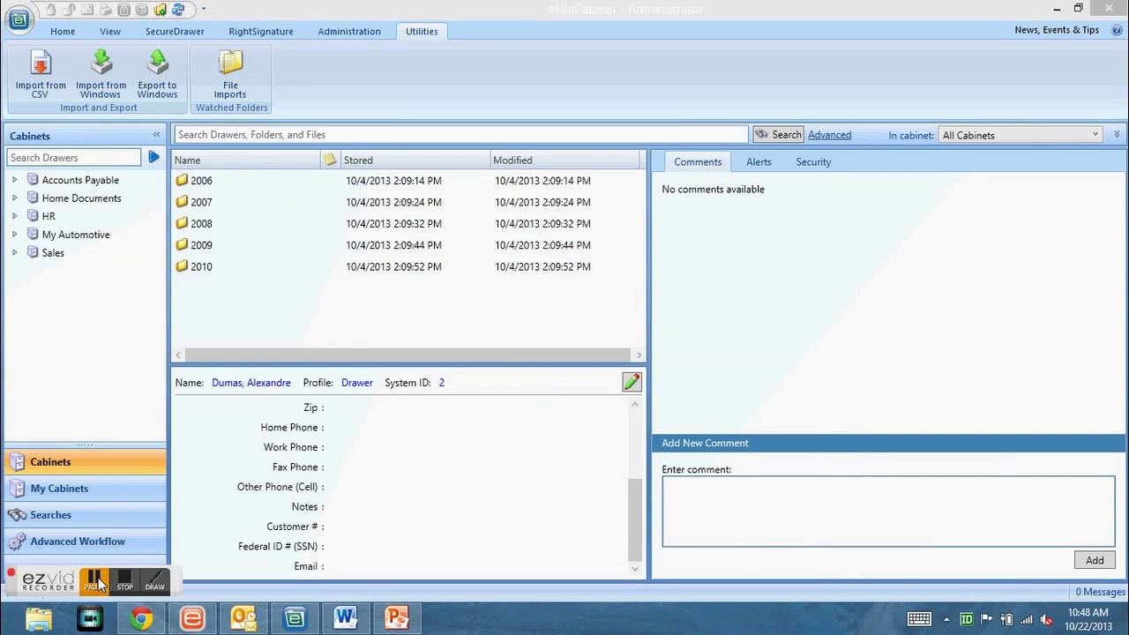
Start storing a file and choose the Word document eFileCabinet Proposal revised from the Documents library.
{"action": "left_click", "coordinate": [63, 34]}
{"action": "left_click", "coordinate": [63, 34]}
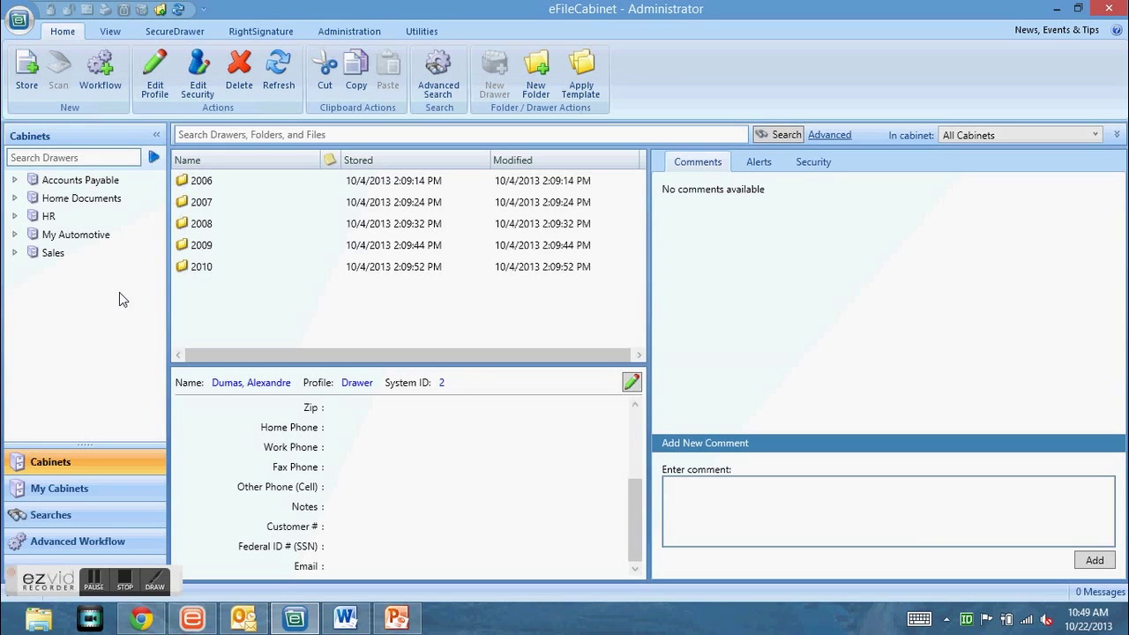
{"action": "left_click", "coordinate": [29, 78]}
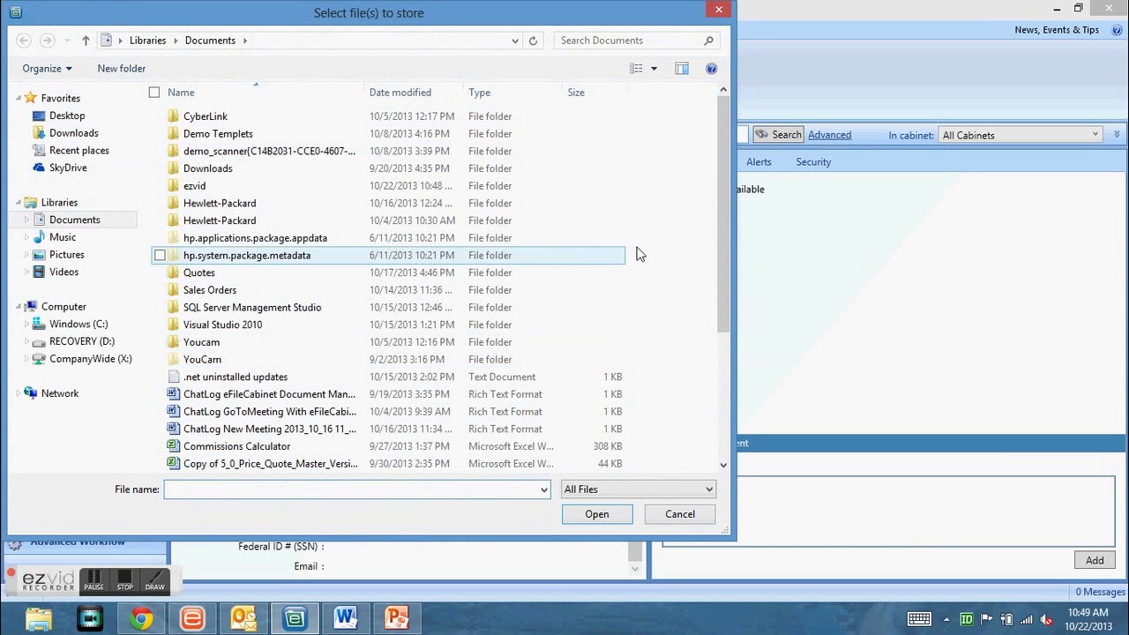
{"action": "left_click_drag", "start_coordinate": [723, 254], "coordinate": [725, 405]}
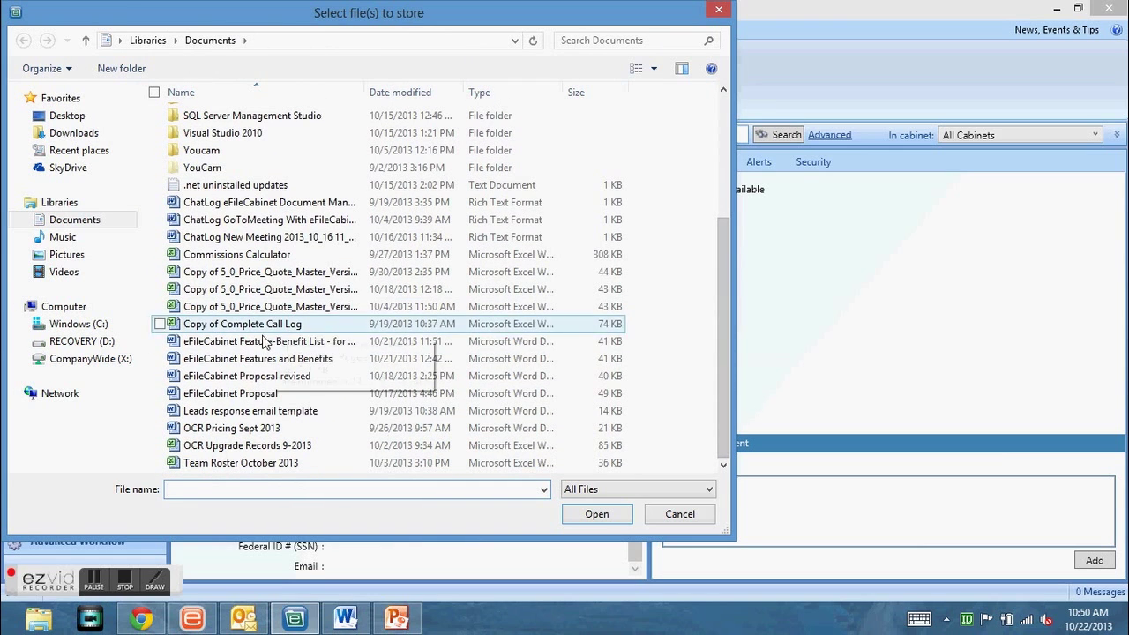
{"action": "double_click", "coordinate": [236, 378]}
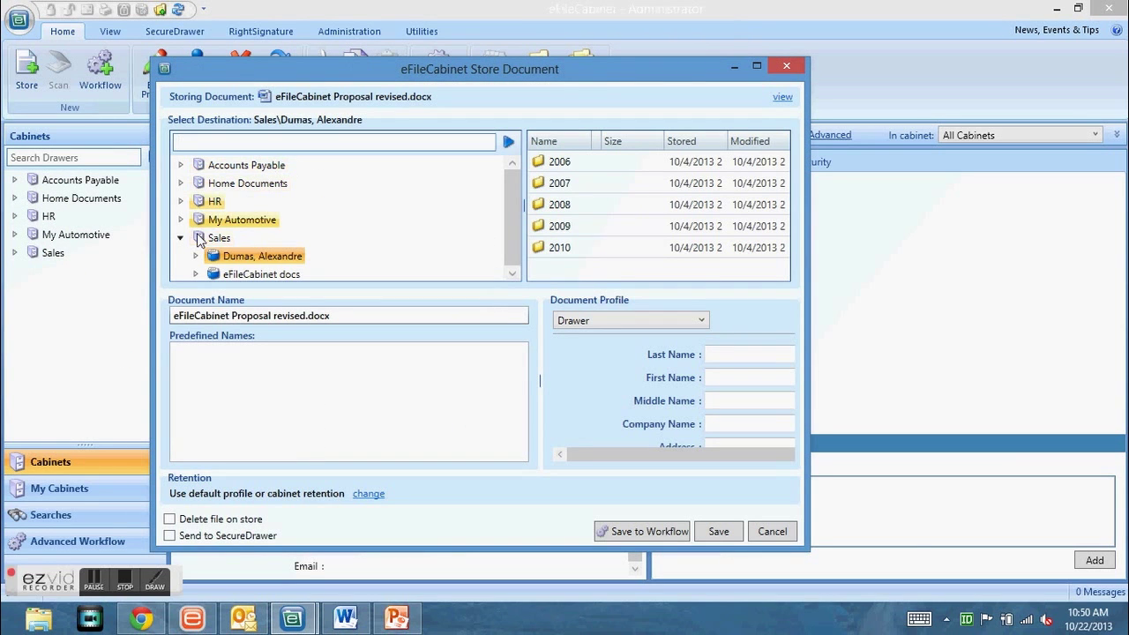
Store the proposal in the Tax folder under 2007 in the first Sales drawer, and select it in that folder.
{"action": "left_click", "coordinate": [195, 256]}
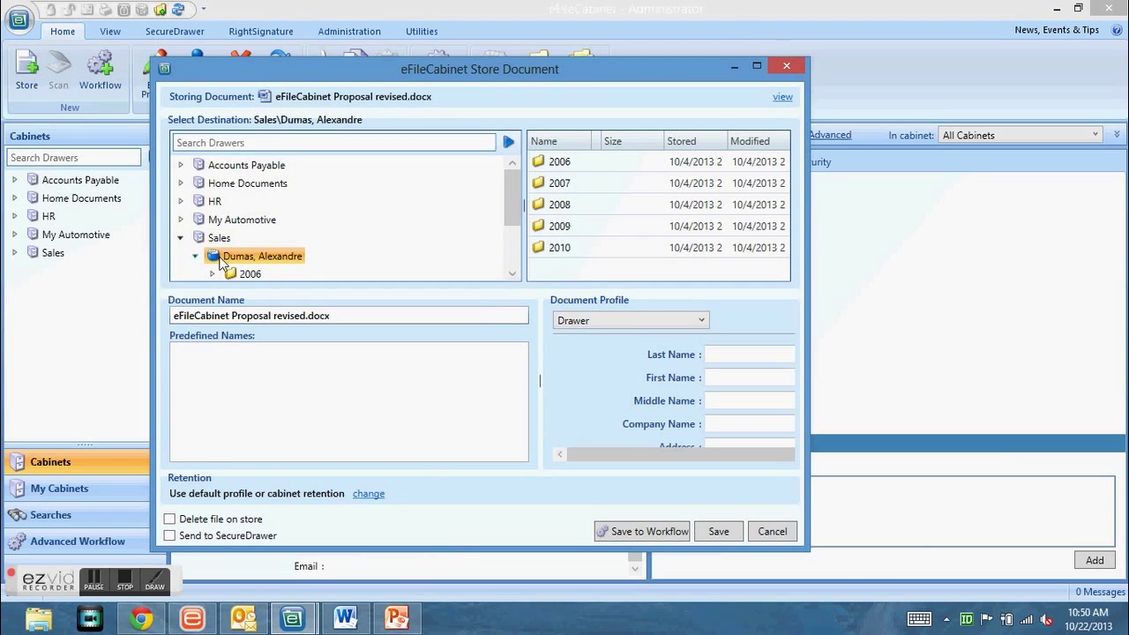
{"action": "scroll", "coordinate": [294, 221], "scroll_direction": "down", "scroll_amount": 3}
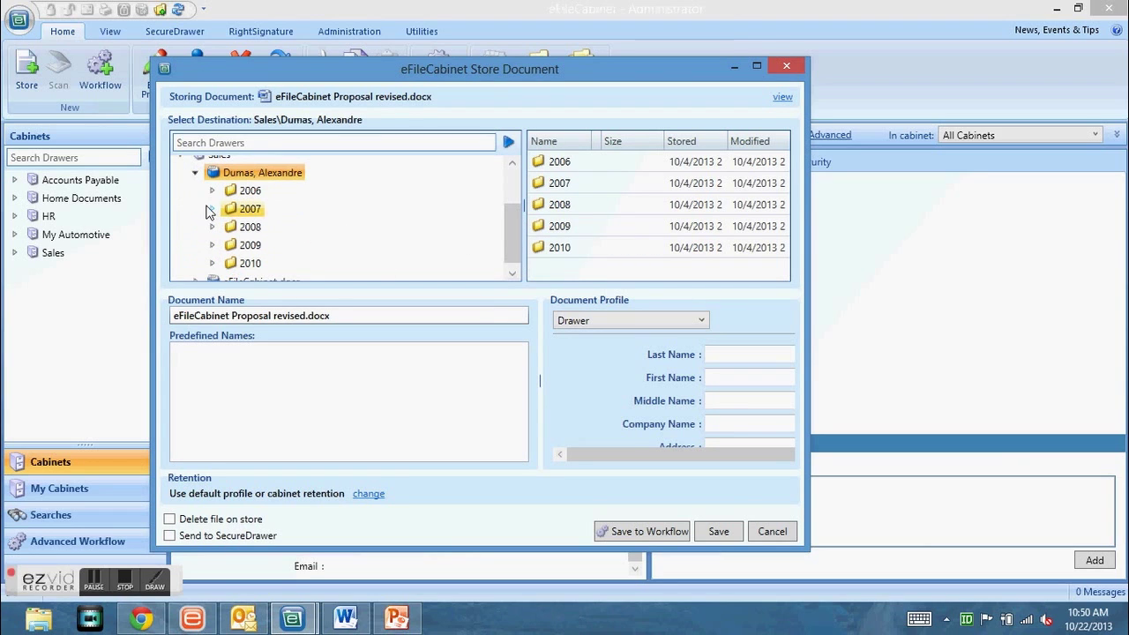
{"action": "left_click", "coordinate": [211, 209]}
{"action": "left_click", "coordinate": [260, 227]}
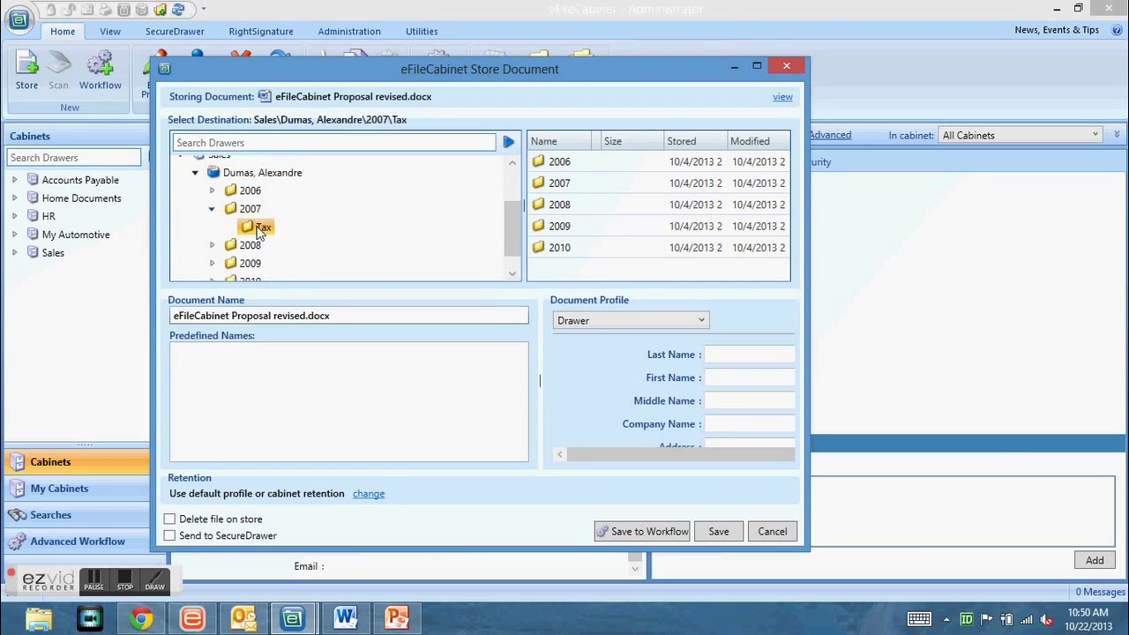
{"action": "left_click", "coordinate": [293, 316]}
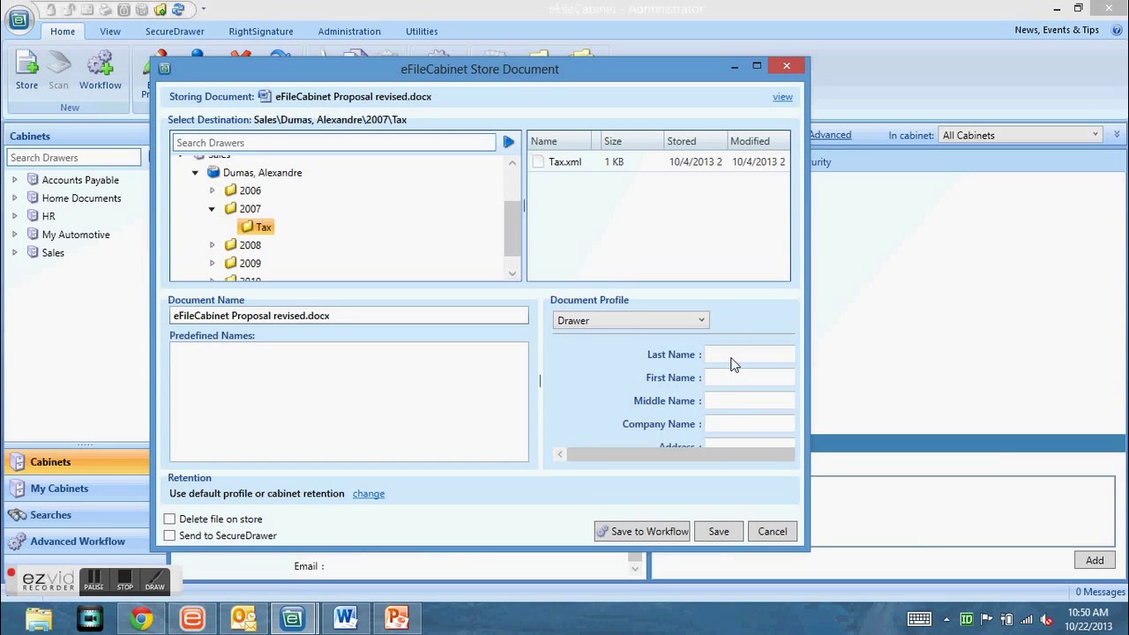
{"action": "left_click", "coordinate": [717, 531]}
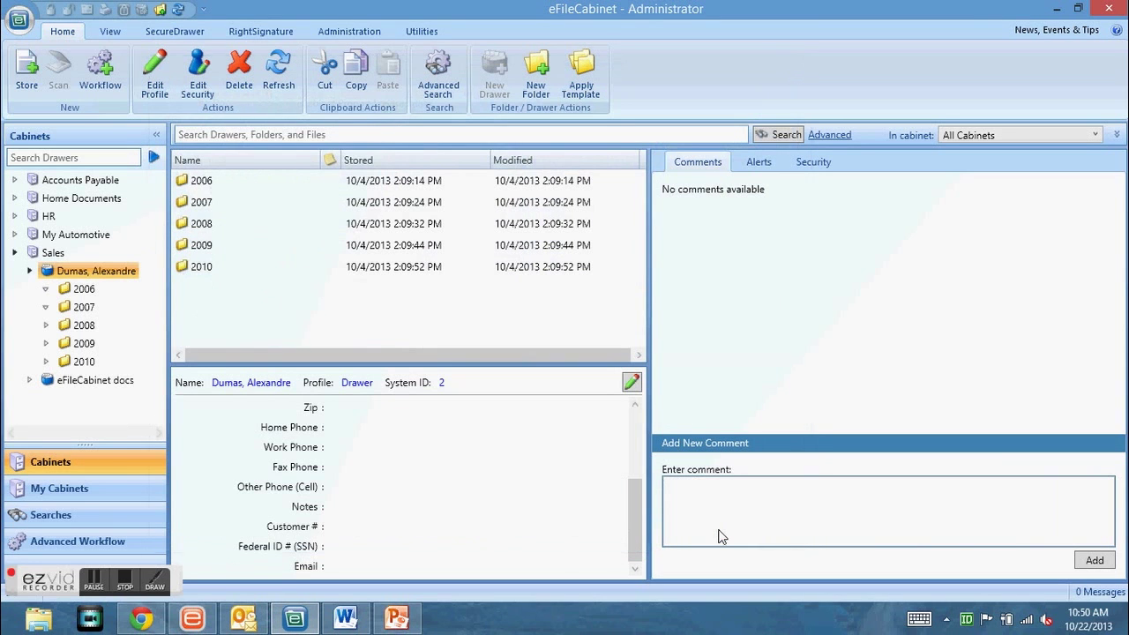
{"action": "left_click", "coordinate": [90, 325]}
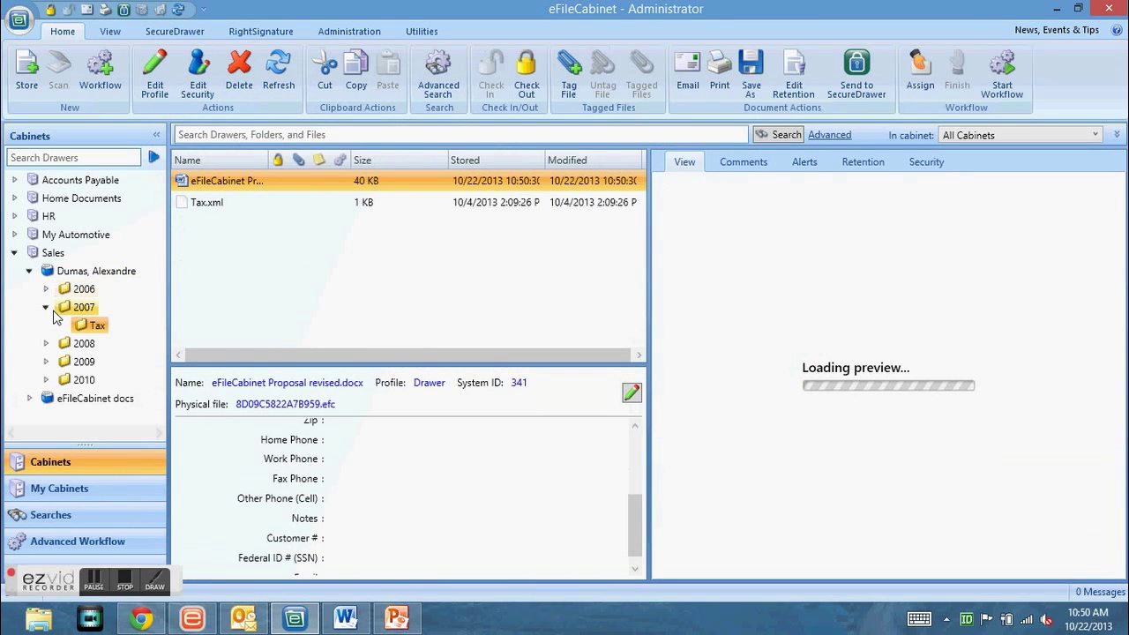
{"action": "left_click", "coordinate": [211, 184]}
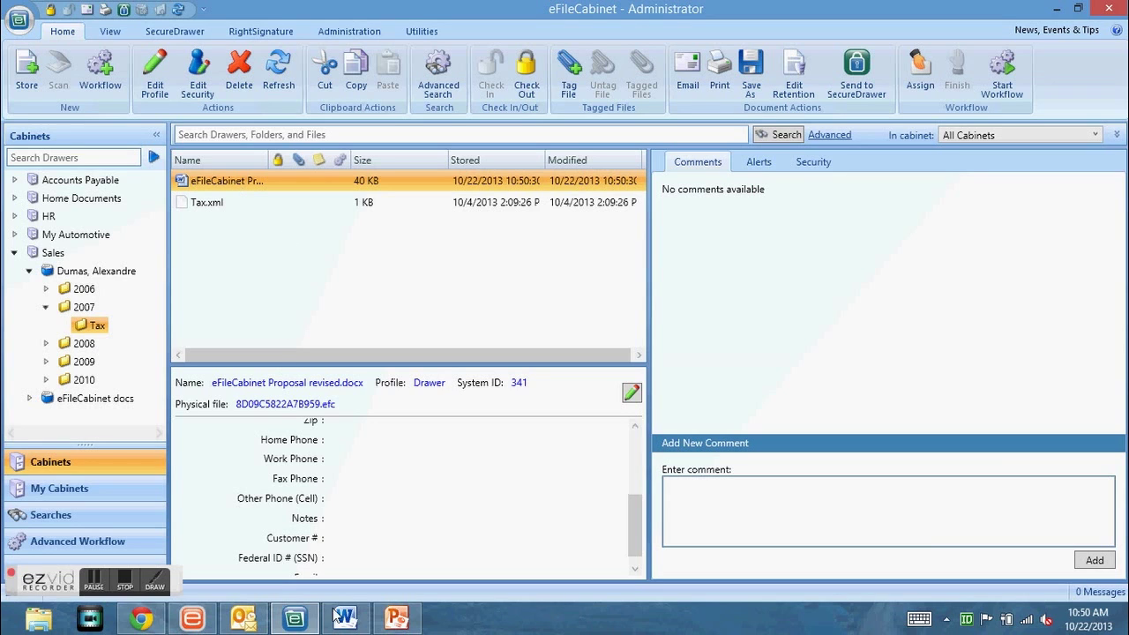
Switch to Word and send the open Document2 to eFileCabinet, saving it as Document2.docx in the 2007 Tax folder.
{"action": "mouse_move", "coordinate": [337, 626]}
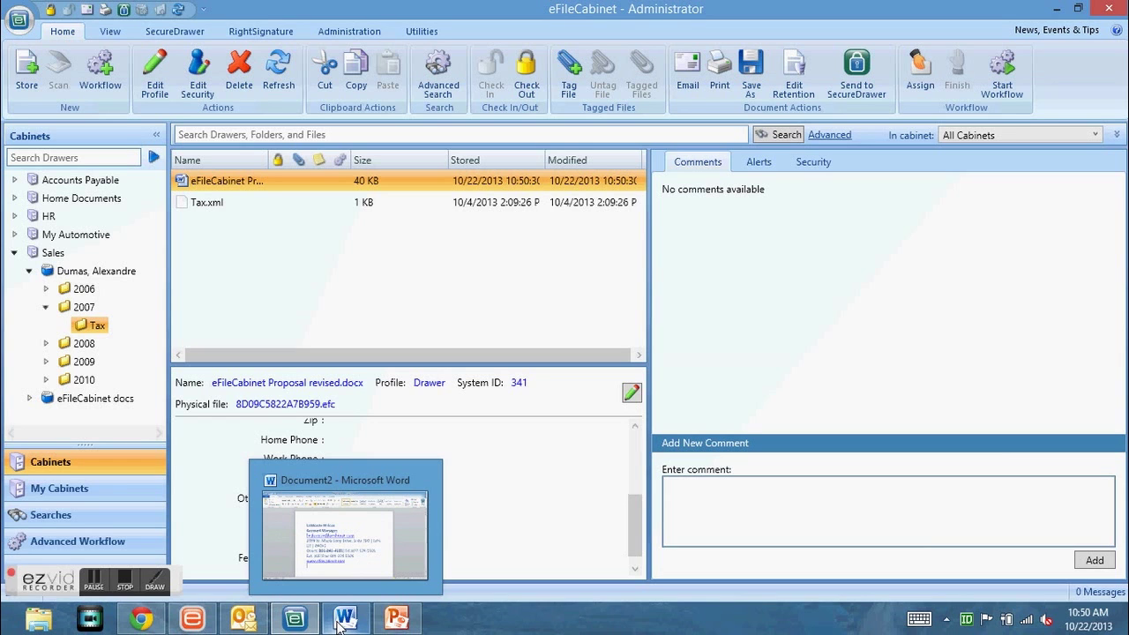
{"action": "left_click", "coordinate": [345, 534]}
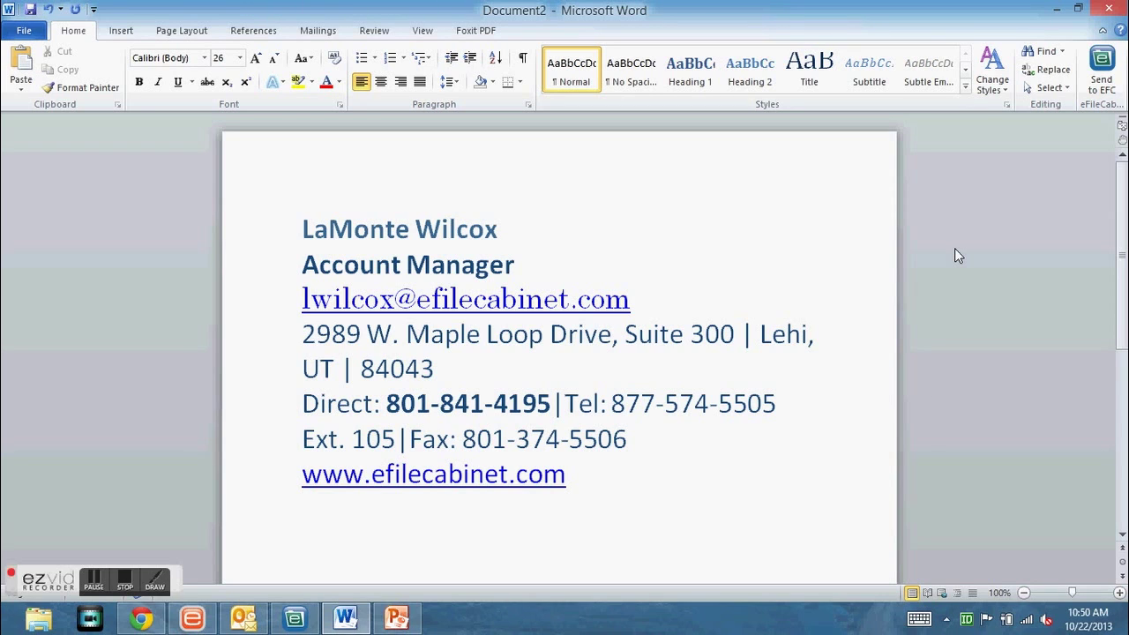
{"action": "left_click", "coordinate": [1099, 85]}
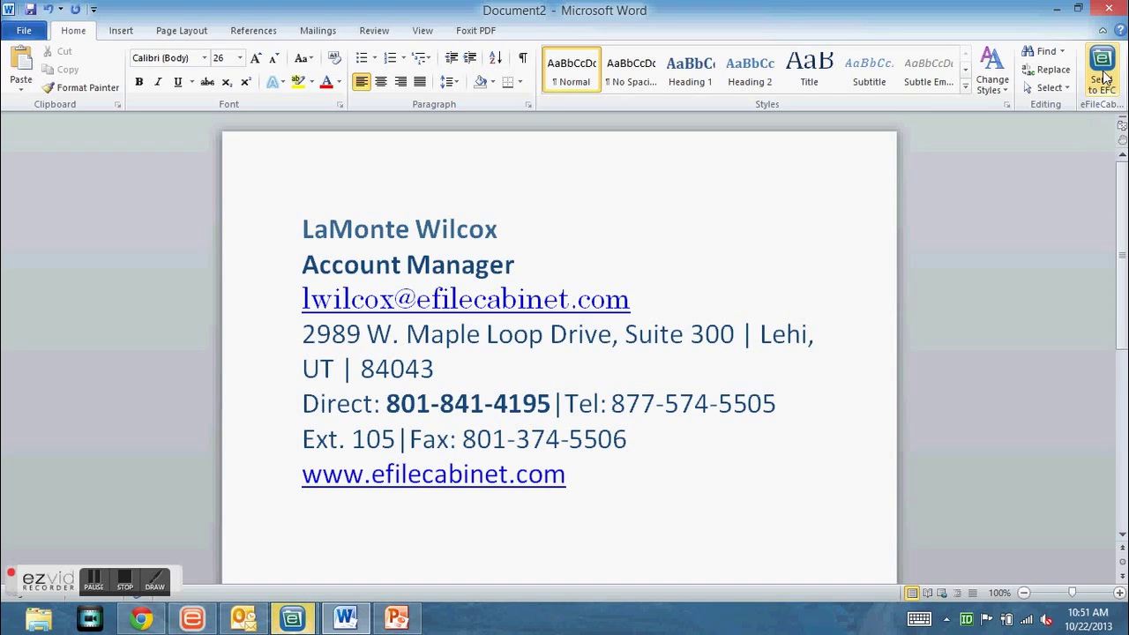
{"action": "mouse_move", "coordinate": [292, 617]}
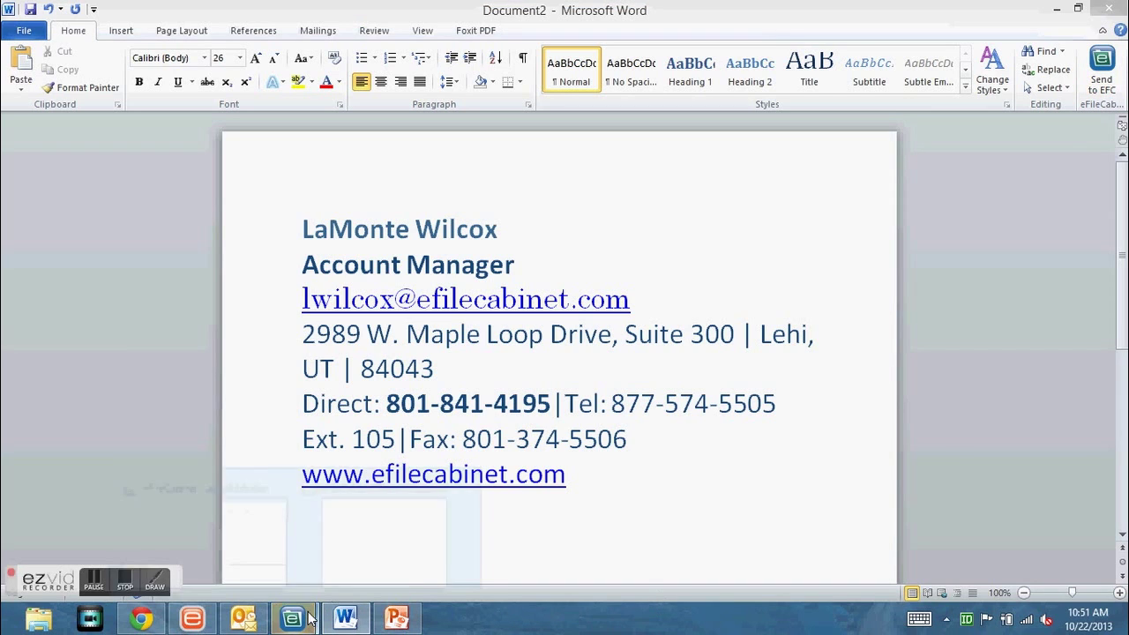
{"action": "left_click", "coordinate": [338, 571]}
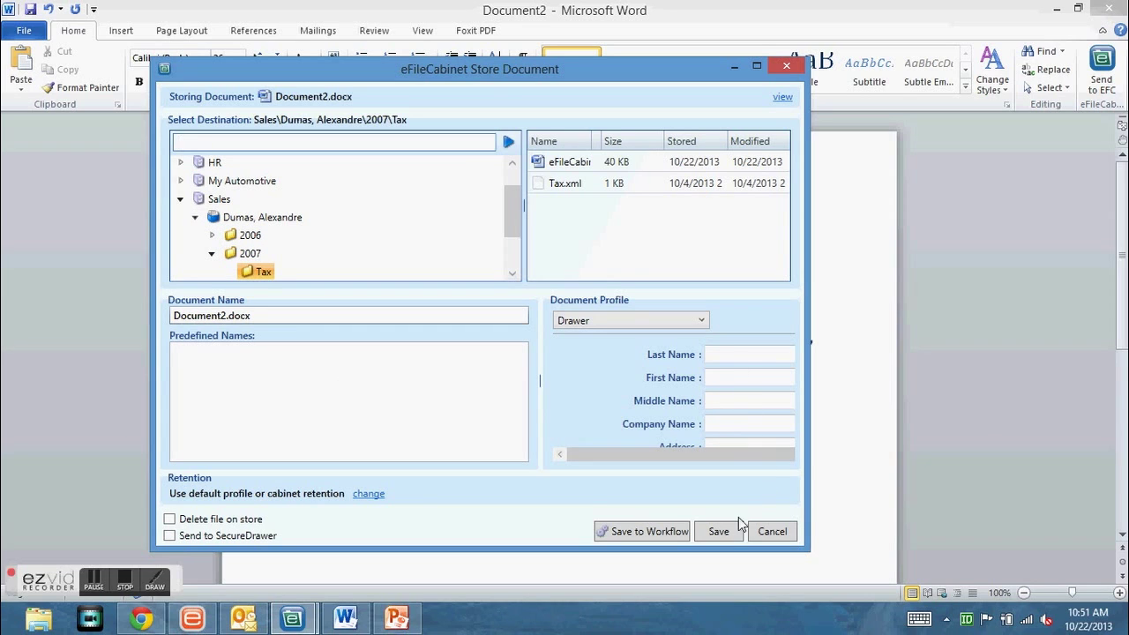
{"action": "left_click", "coordinate": [719, 534]}
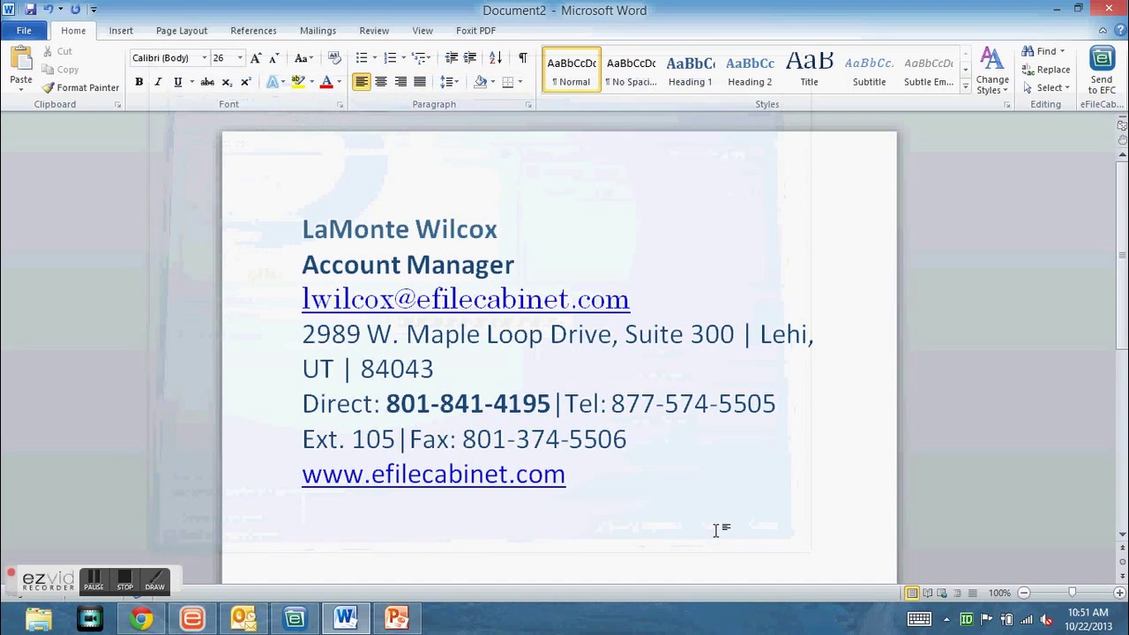
Switch to eFileCabinet and examine the preview, comments and security permissions of the stored Document2.docx.
{"action": "left_click", "coordinate": [294, 619]}
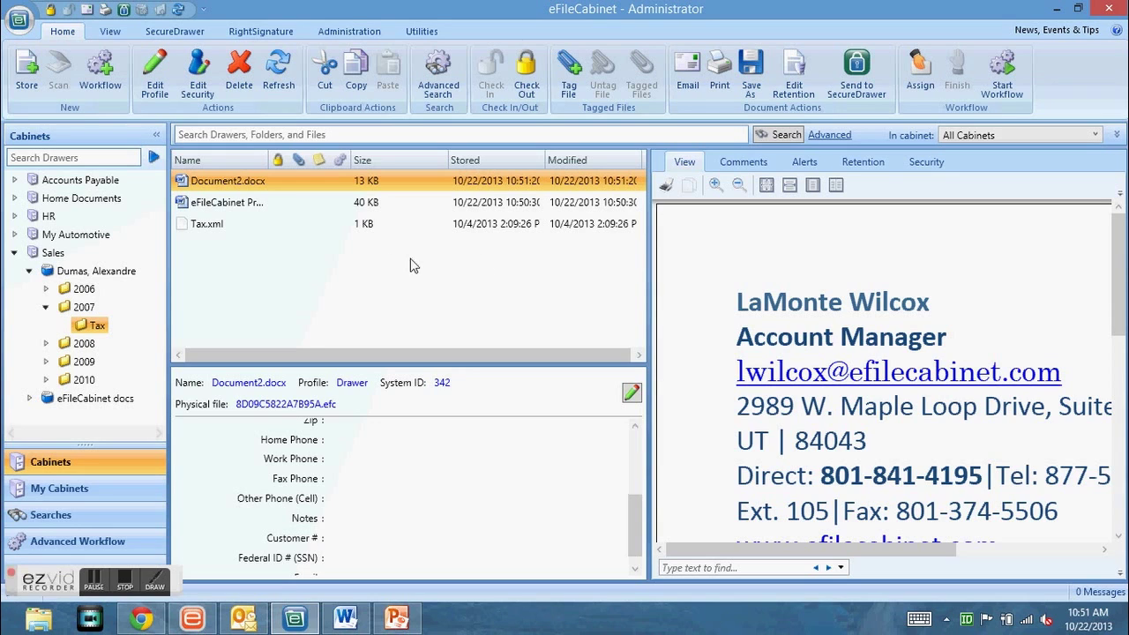
{"action": "left_click", "coordinate": [737, 164]}
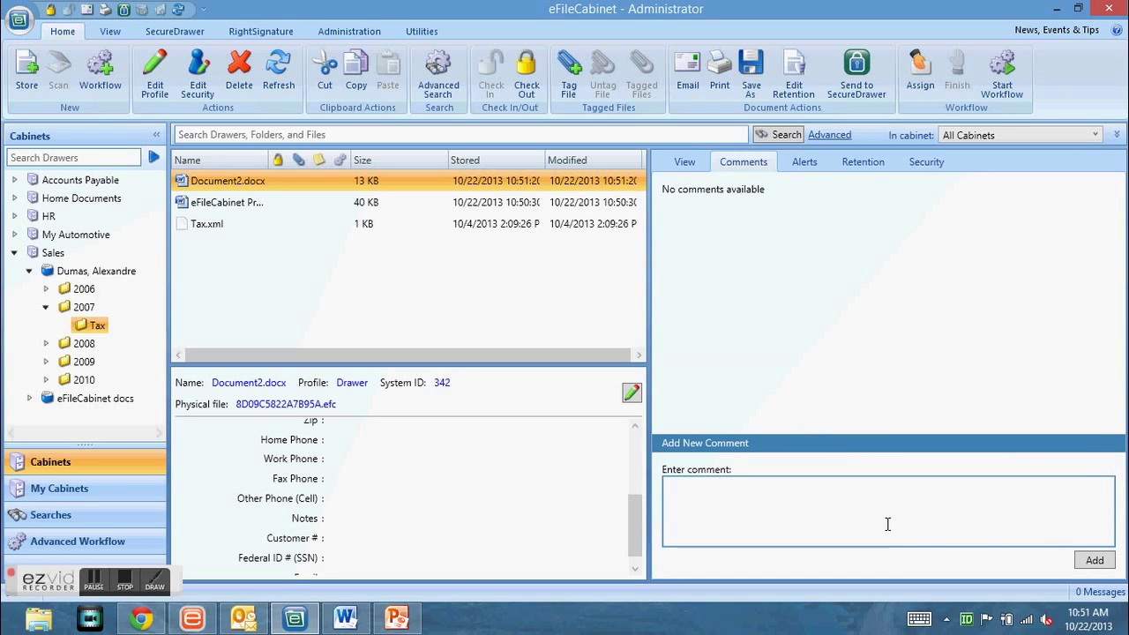
{"action": "left_click", "coordinate": [926, 164]}
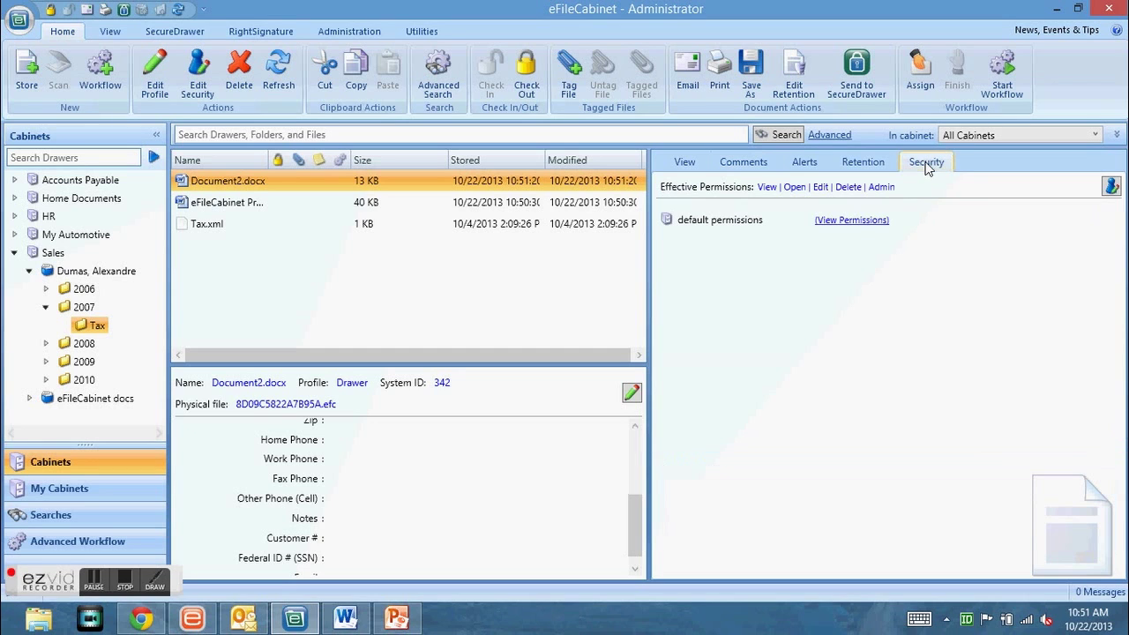
{"action": "left_click", "coordinate": [861, 222]}
{"action": "left_click", "coordinate": [93, 584]}
{"action": "left_click", "coordinate": [293, 620]}
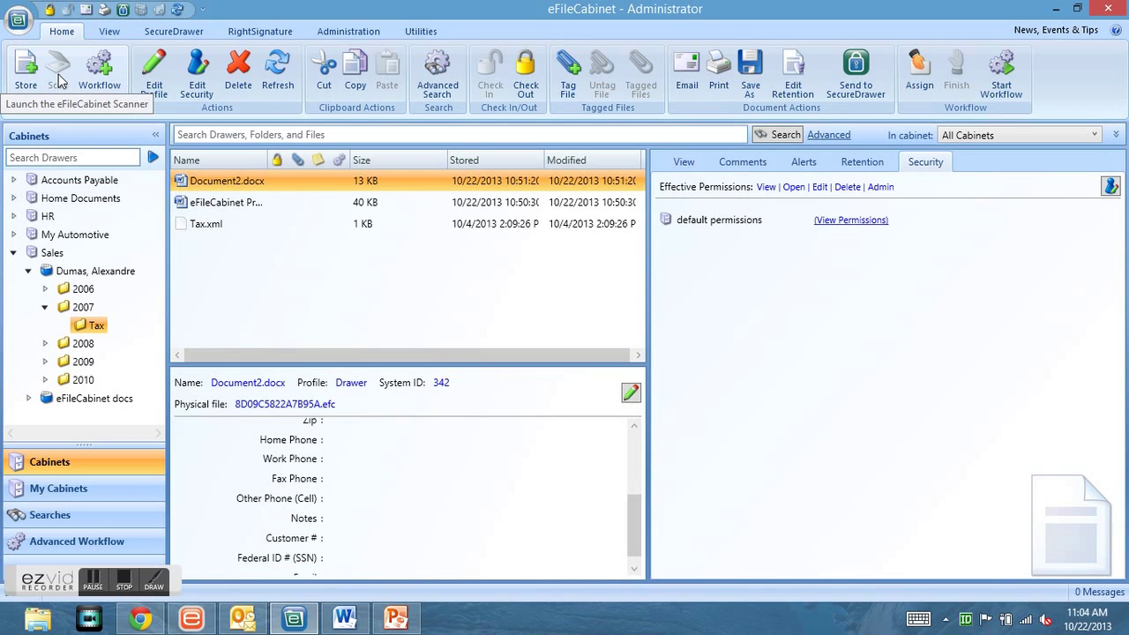
Switch to eFileScanner, scan the paper tax documents, and look through each scanned page.
{"action": "left_click", "coordinate": [189, 620]}
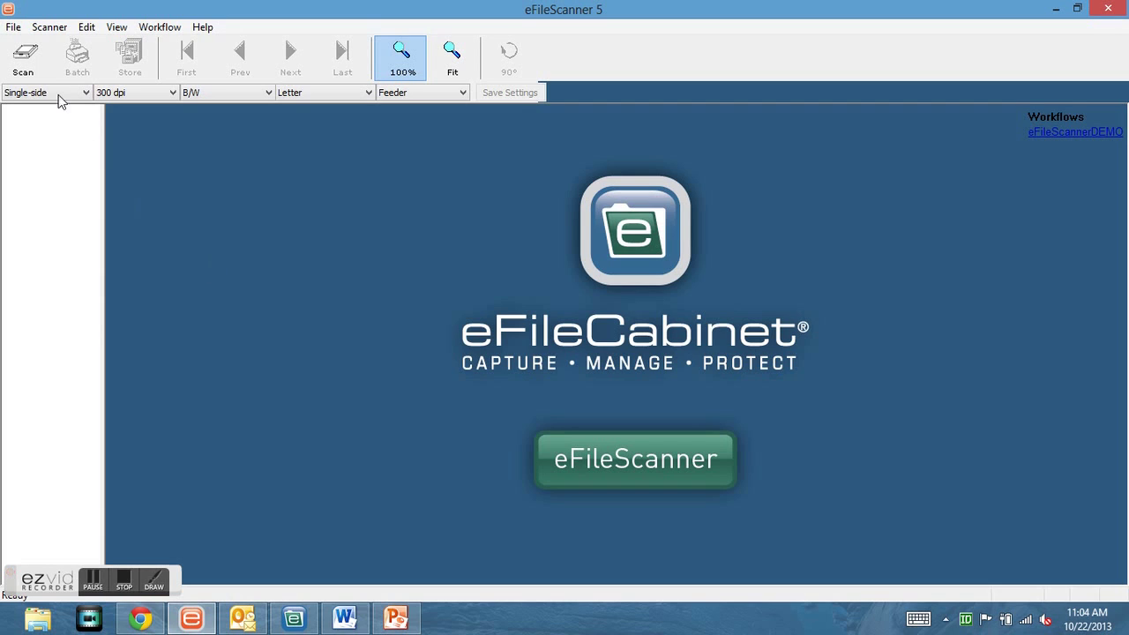
{"action": "left_click", "coordinate": [26, 62]}
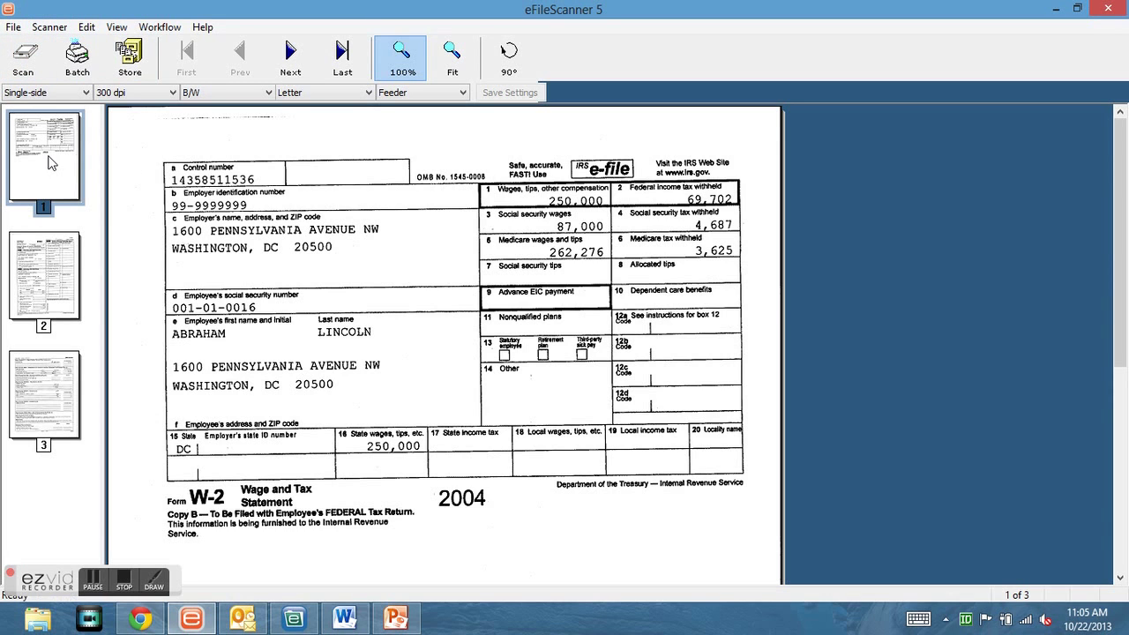
{"action": "left_click", "coordinate": [53, 258]}
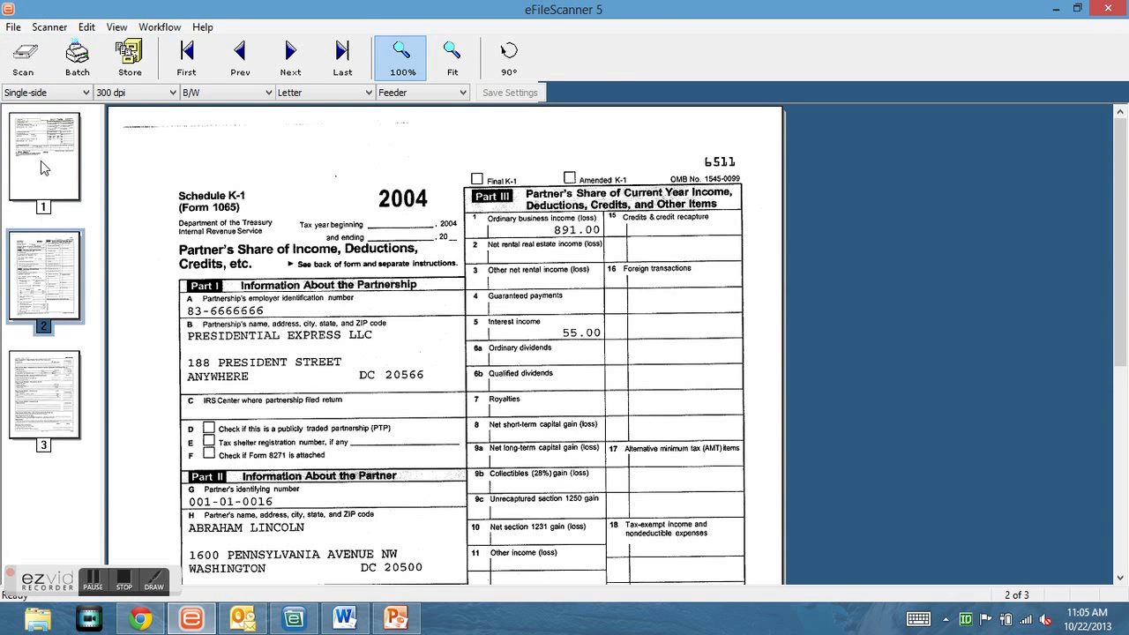
{"action": "left_click", "coordinate": [46, 379]}
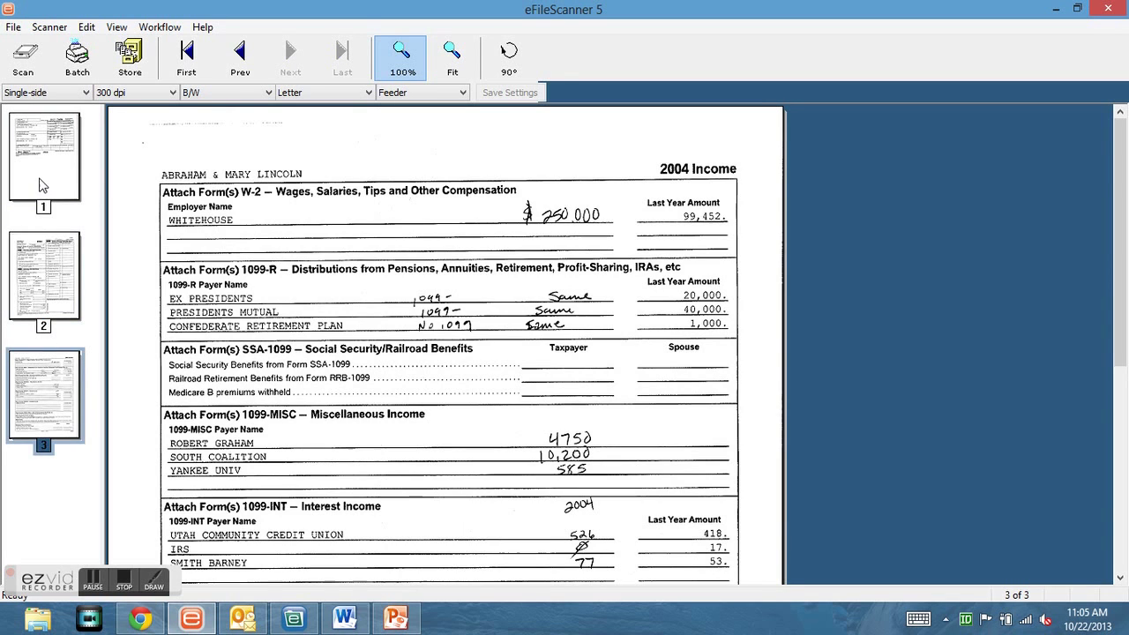
{"action": "left_click", "coordinate": [41, 184]}
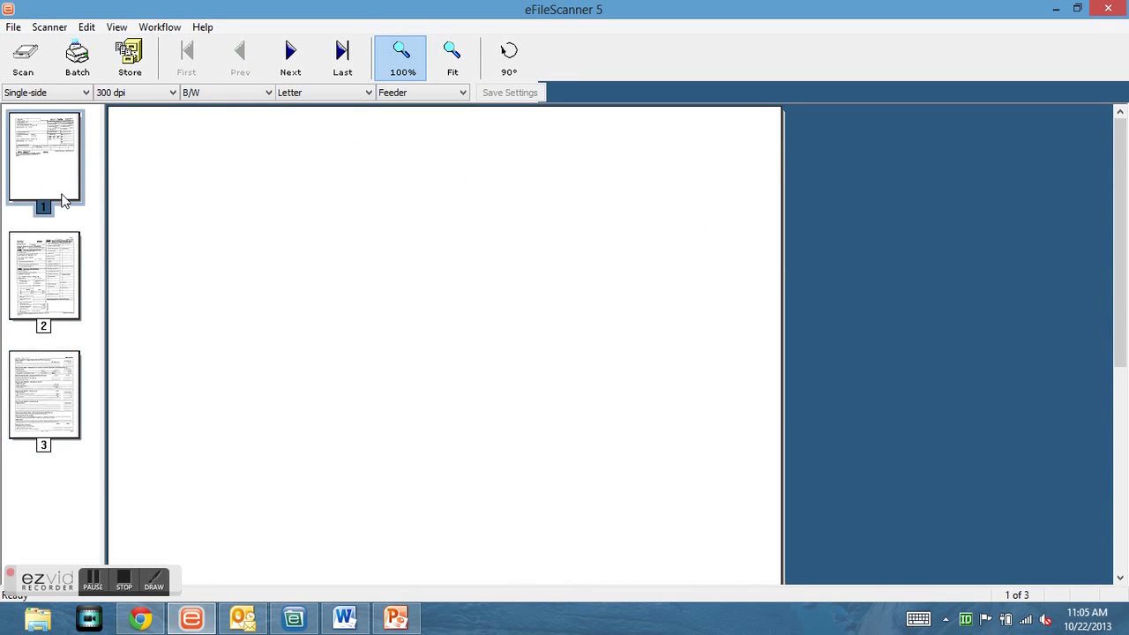
Store the scanned pages in eFileCabinet, choosing the Bills drawer of the Home Documents cabinet as the destination.
{"action": "left_click", "coordinate": [130, 58]}
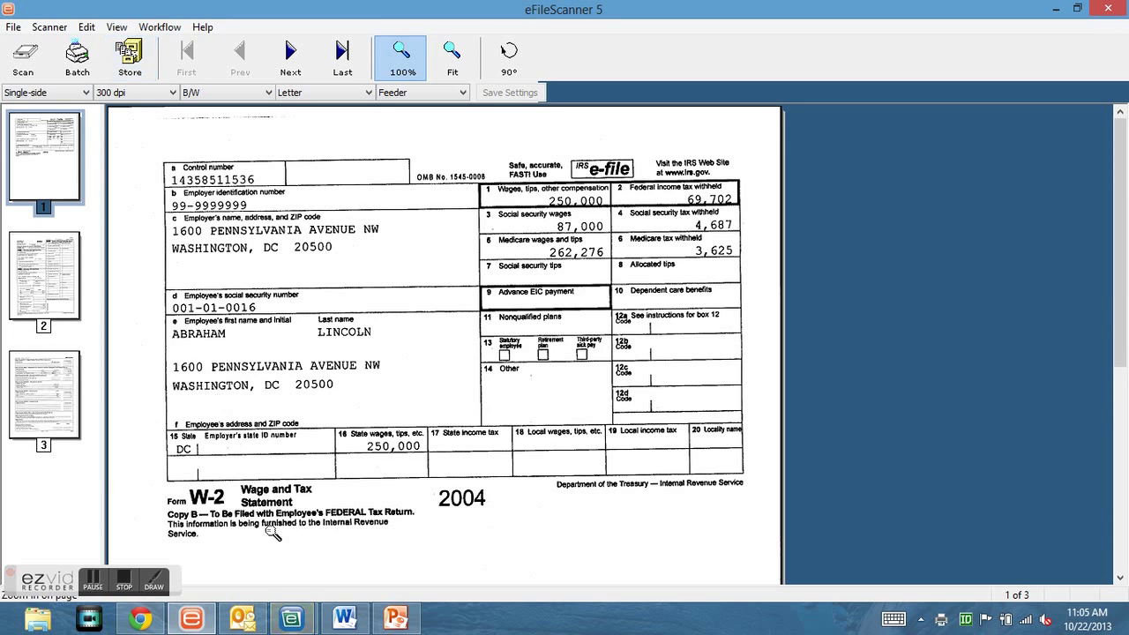
{"action": "mouse_move", "coordinate": [293, 617]}
{"action": "left_click", "coordinate": [333, 559]}
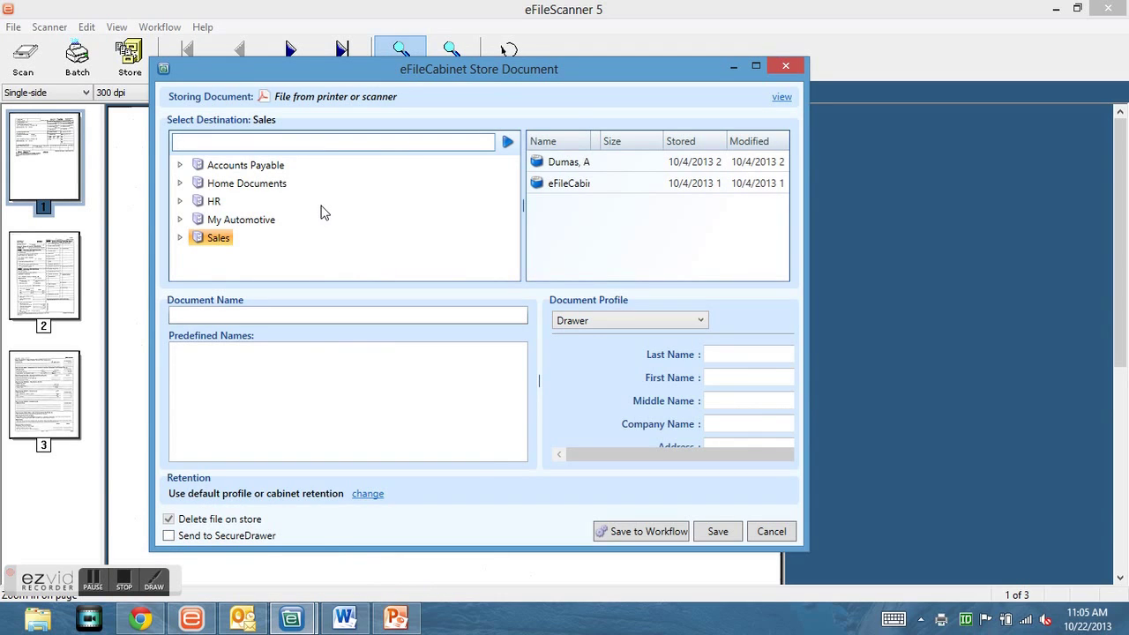
{"action": "left_click", "coordinate": [221, 184]}
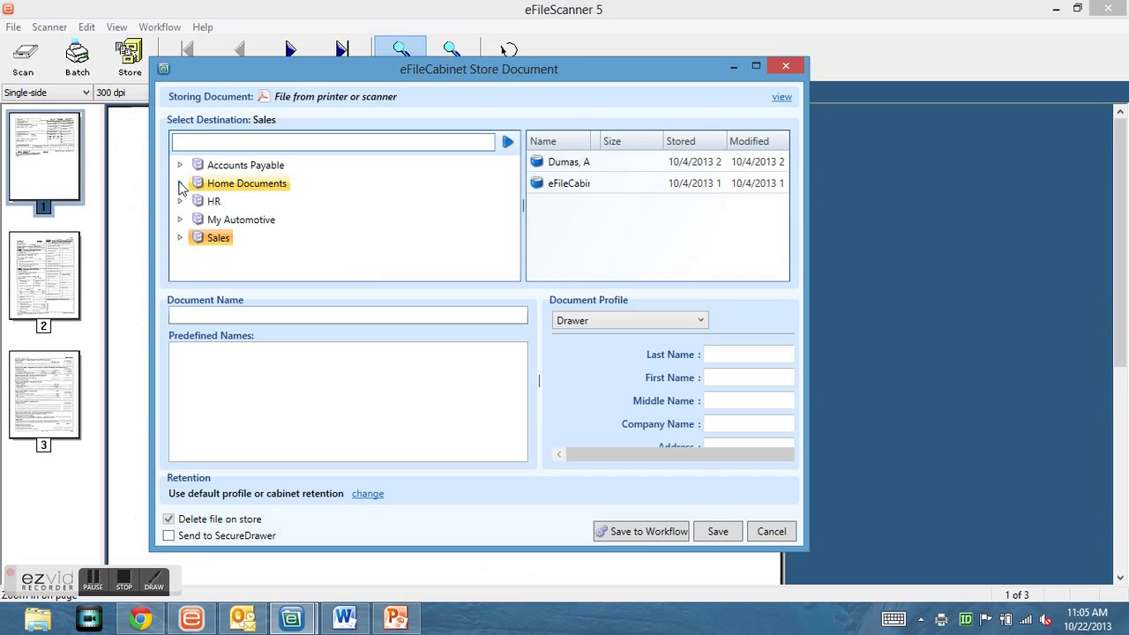
{"action": "left_click", "coordinate": [180, 183]}
{"action": "left_click", "coordinate": [231, 201]}
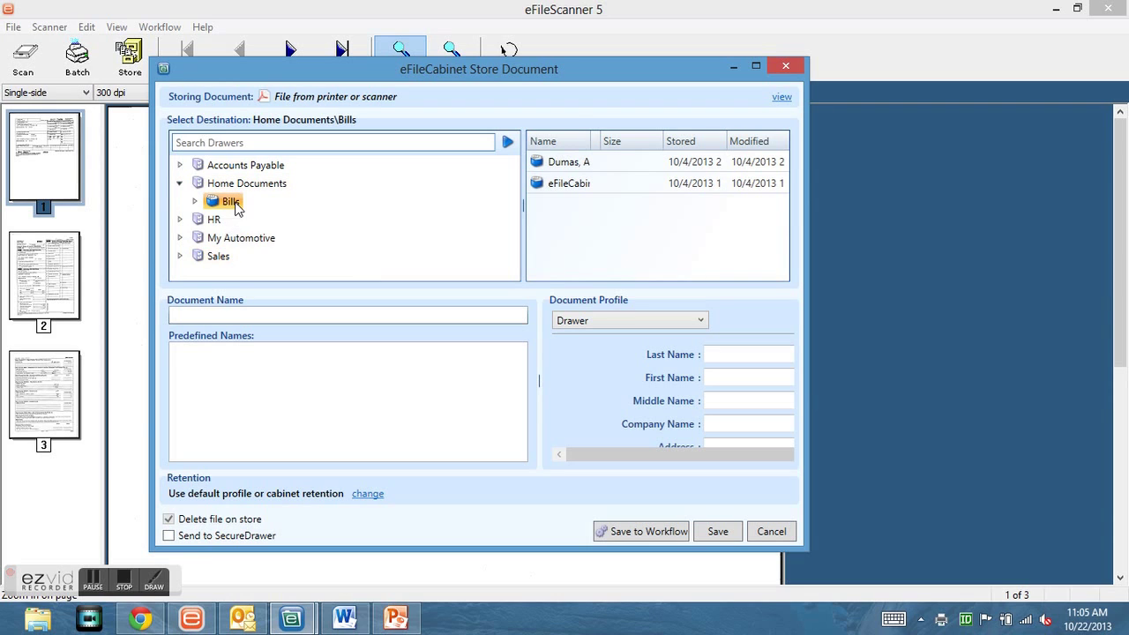
Try saving the scan without a name, and enter "Was my DOc" as its document name.
{"action": "left_click", "coordinate": [232, 317]}
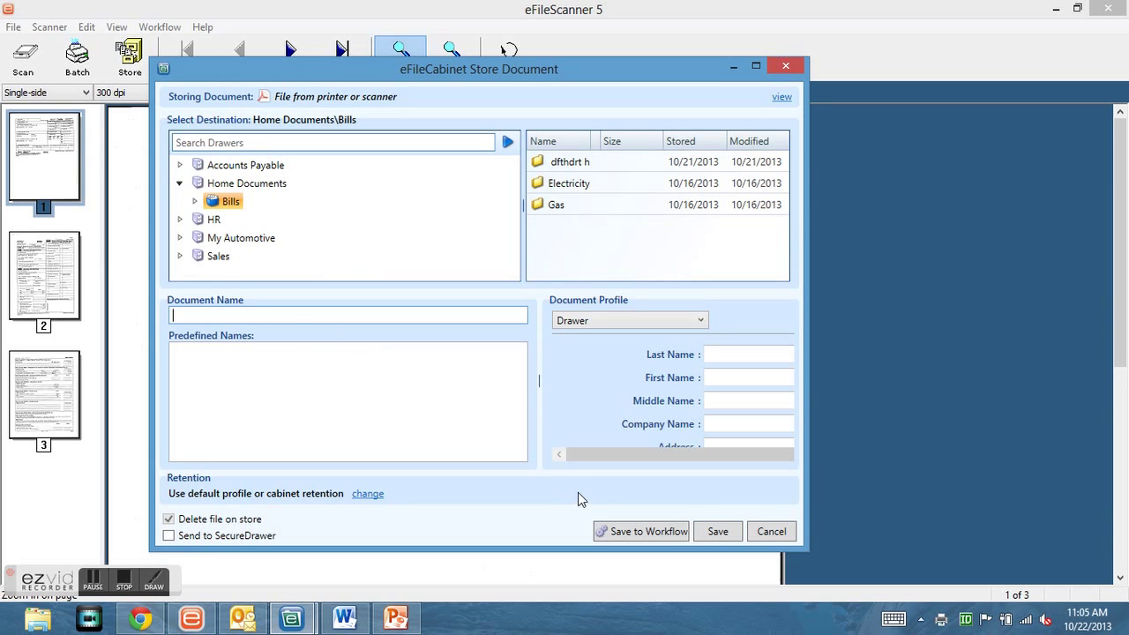
{"action": "left_click", "coordinate": [717, 532]}
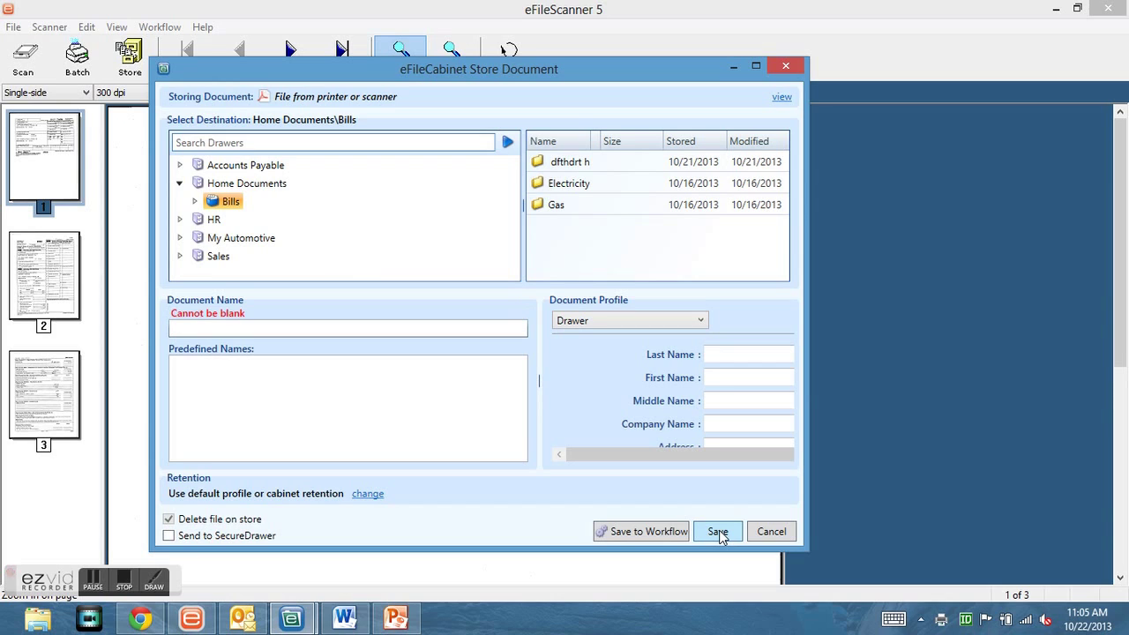
{"action": "left_click", "coordinate": [202, 328]}
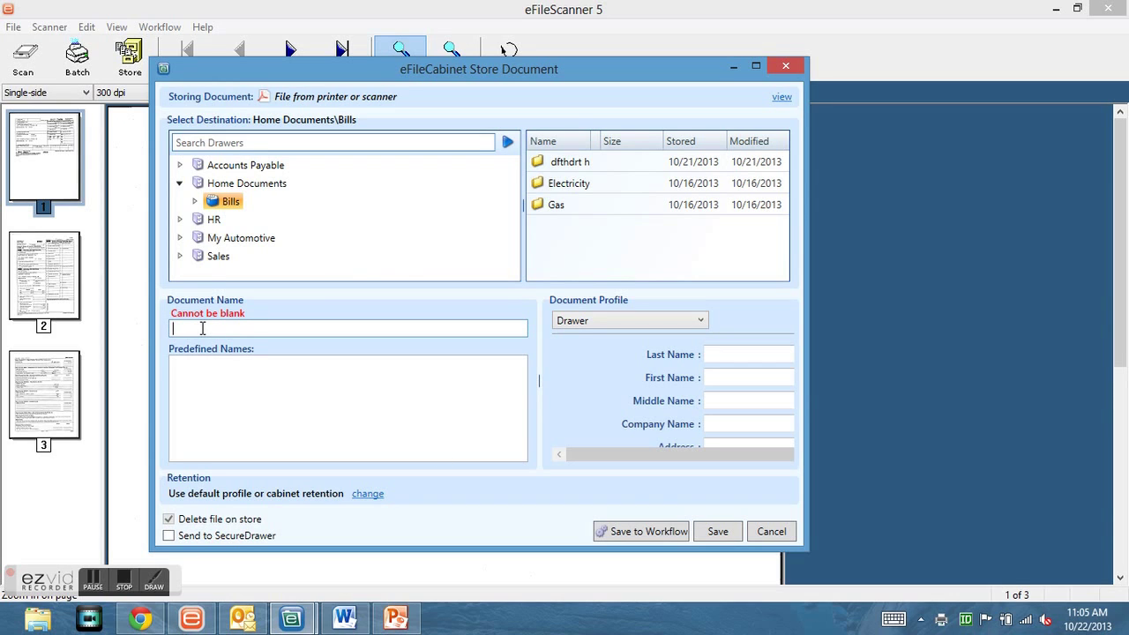
{"action": "type", "text": "Was my DOc"}
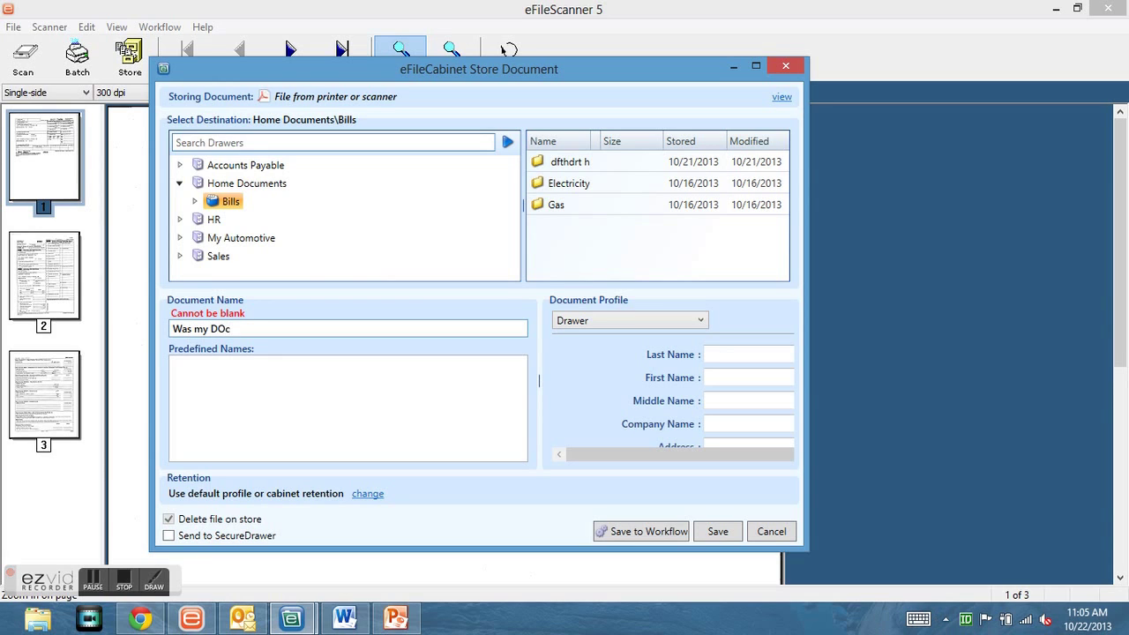
Save the scanned document to the Bills drawer and keep the stored pages open in the scanner window.
{"action": "left_click", "coordinate": [723, 533]}
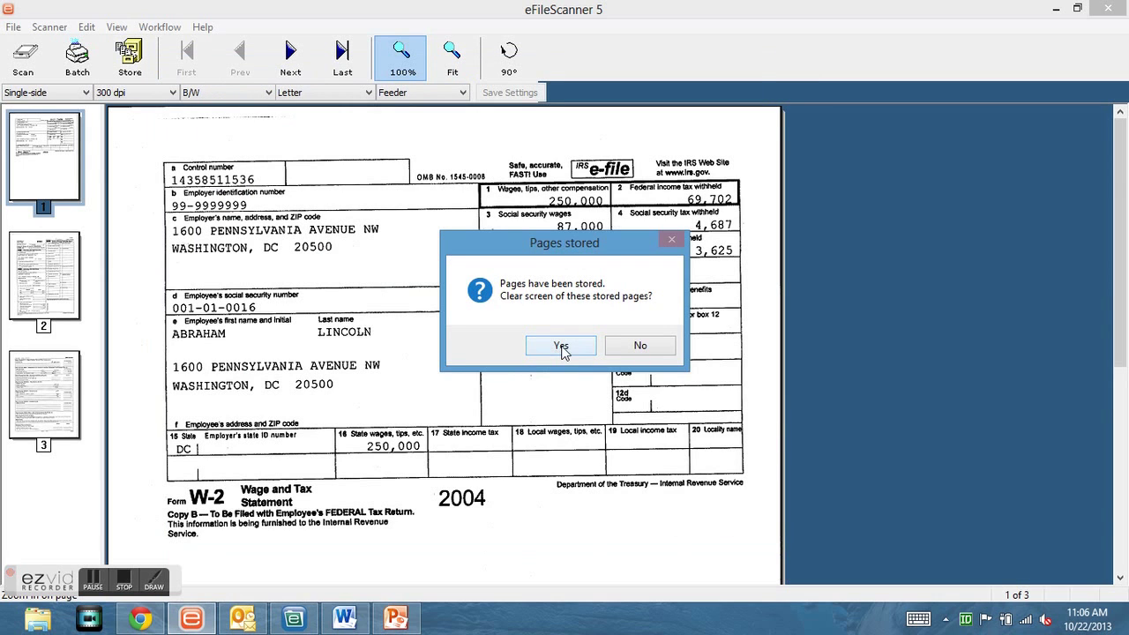
{"action": "left_click", "coordinate": [636, 348]}
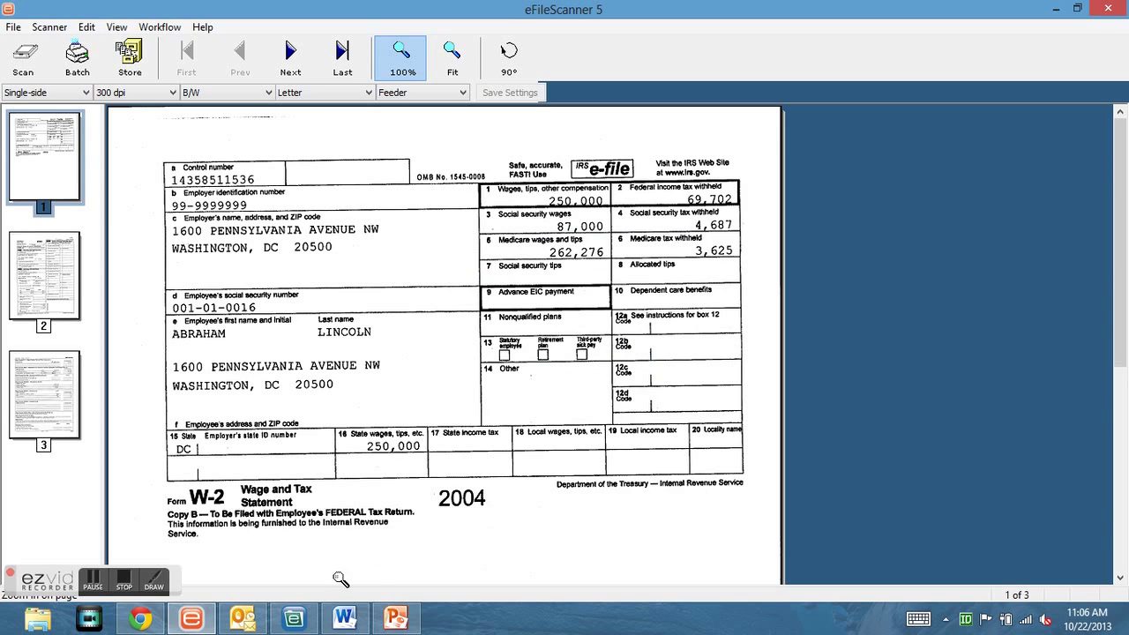
Switch to eFileCabinet and examine the default security permissions and page preview of the stored Was my DOc.pdf.
{"action": "left_click", "coordinate": [294, 620]}
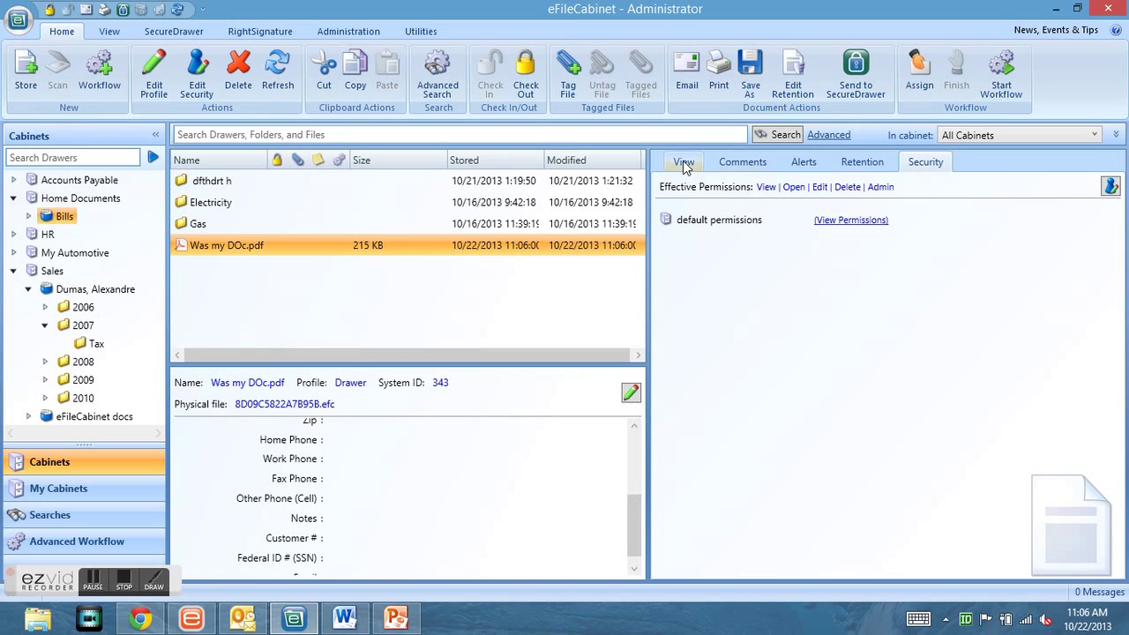
{"action": "left_click", "coordinate": [842, 220]}
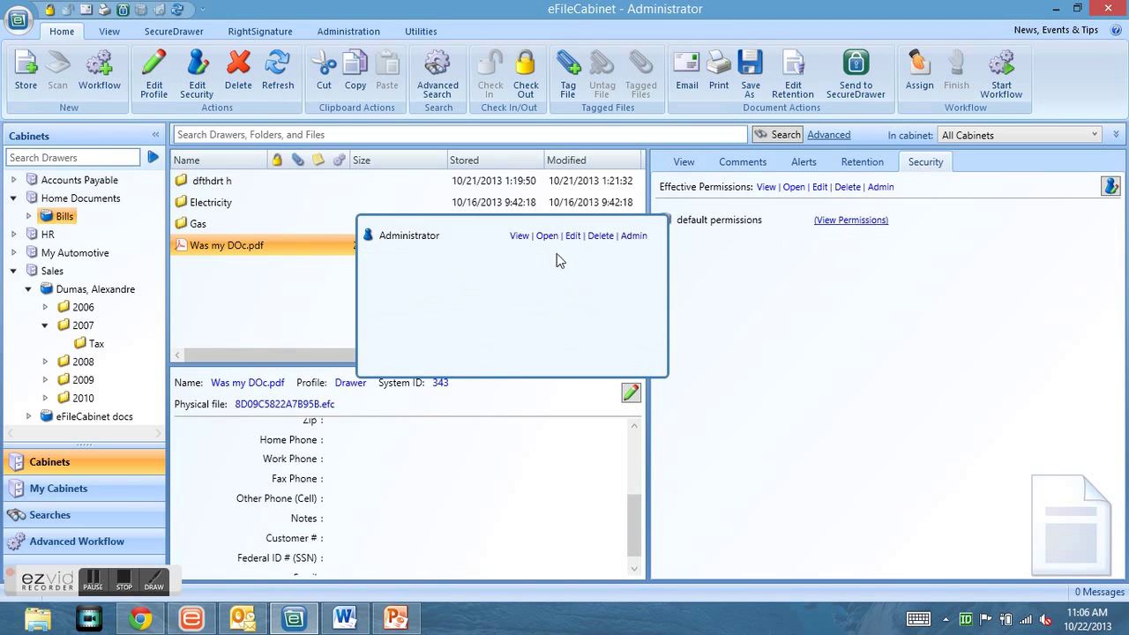
{"action": "left_click", "coordinate": [800, 265]}
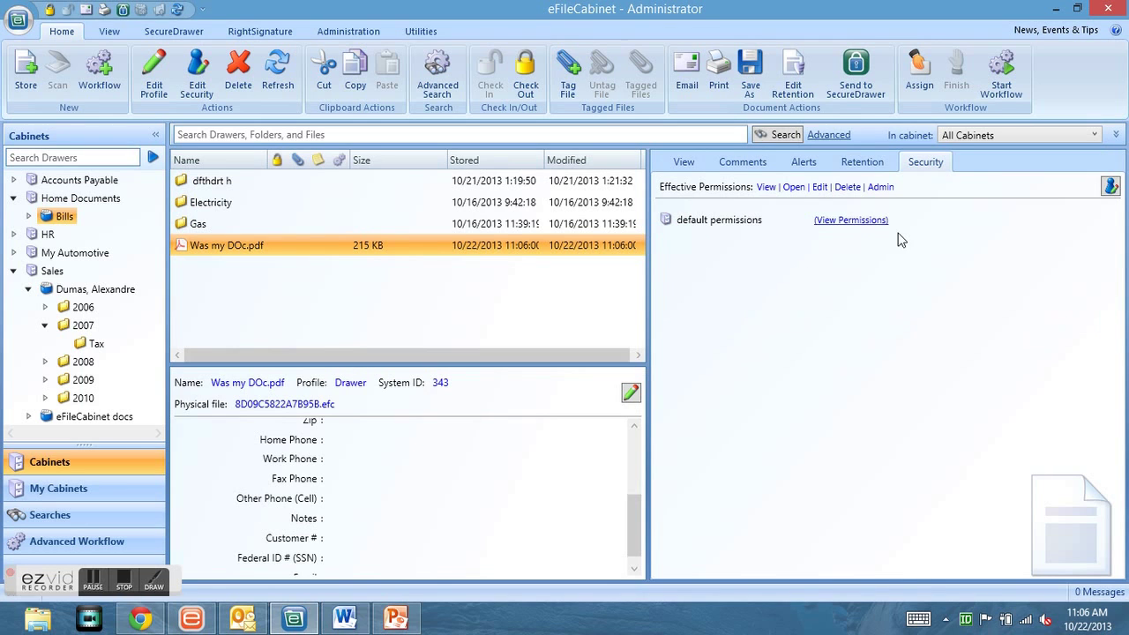
{"action": "left_click", "coordinate": [681, 166]}
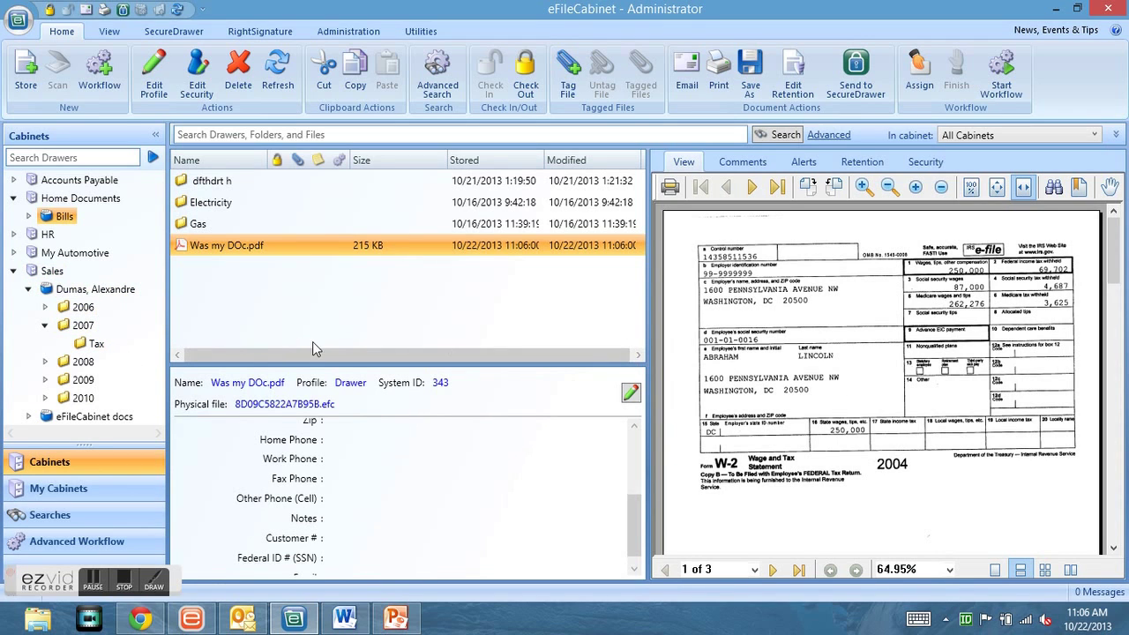
{"action": "left_click", "coordinate": [93, 582]}
Switch to Chrome and print the Recommended Scanners web page with eFileCabinet 5 as the destination printer.
{"action": "left_click", "coordinate": [141, 621]}
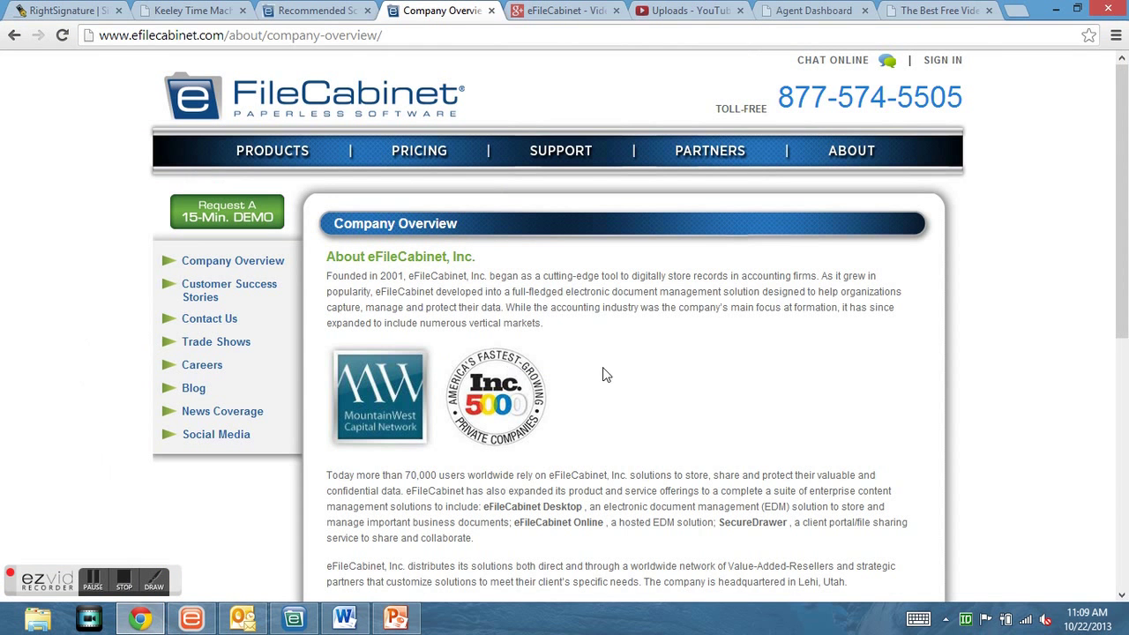
{"action": "left_click", "coordinate": [298, 12]}
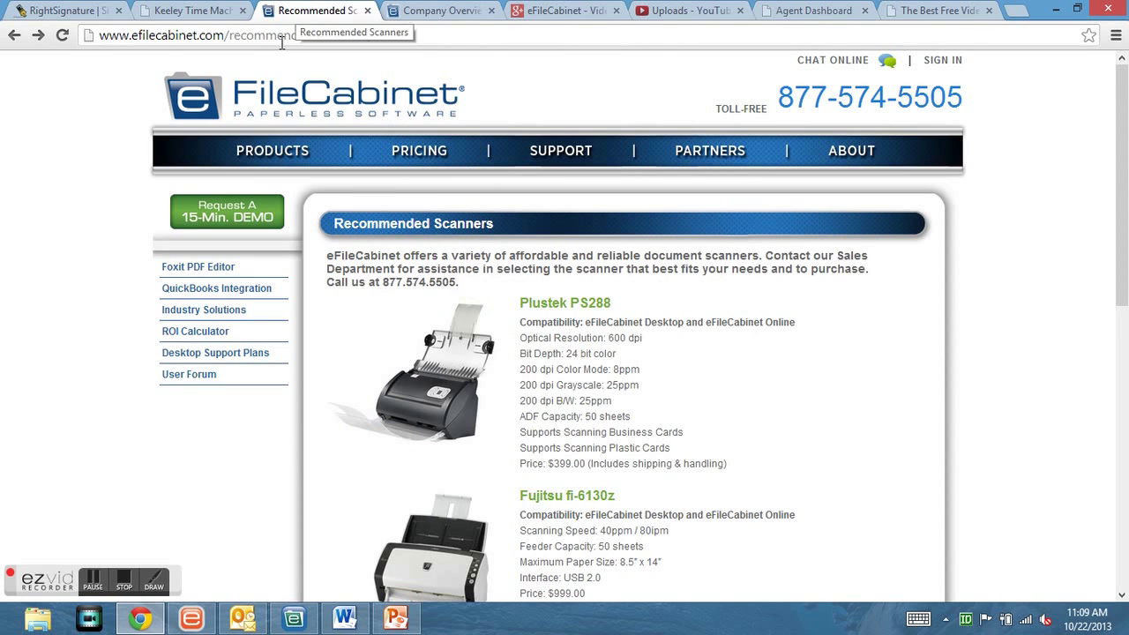
{"action": "right_click", "coordinate": [77, 188]}
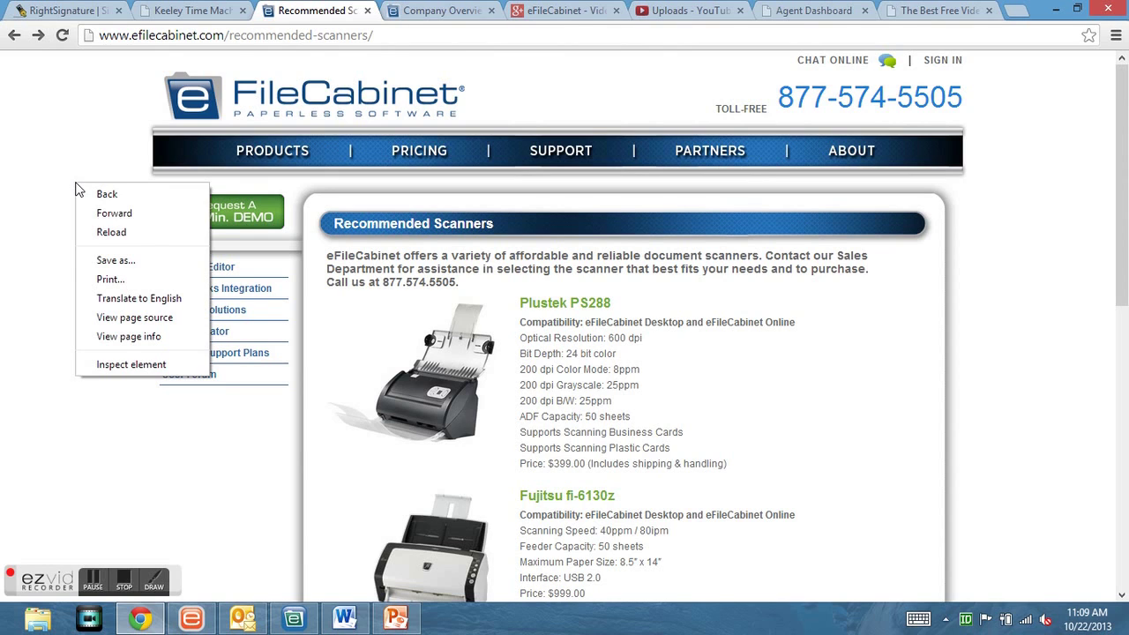
{"action": "left_click", "coordinate": [109, 280]}
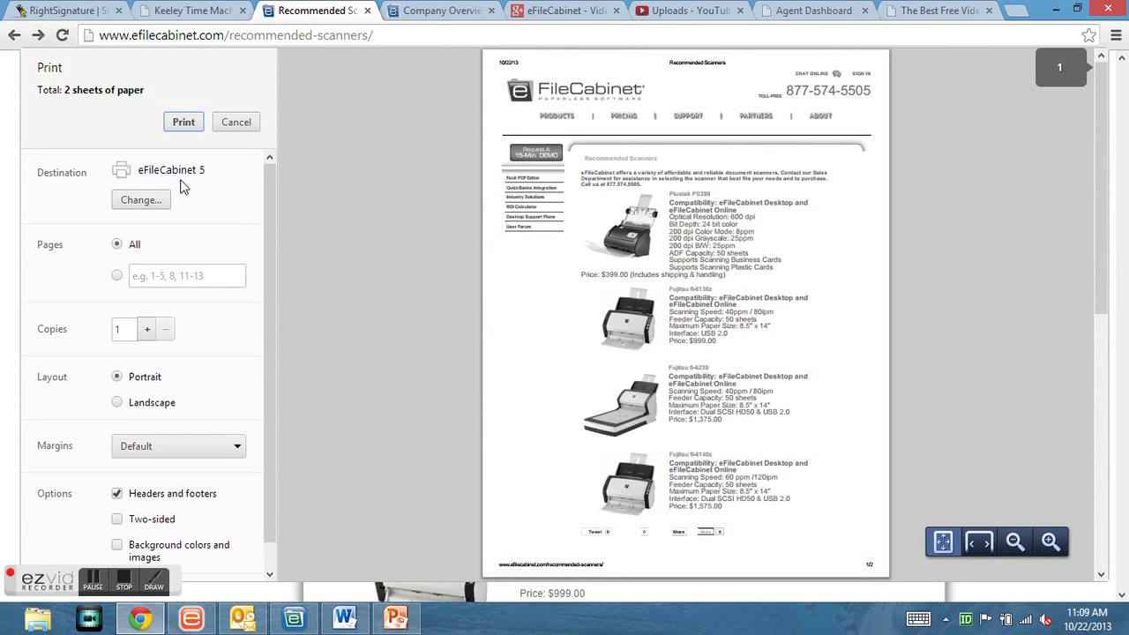
{"action": "left_click", "coordinate": [143, 201]}
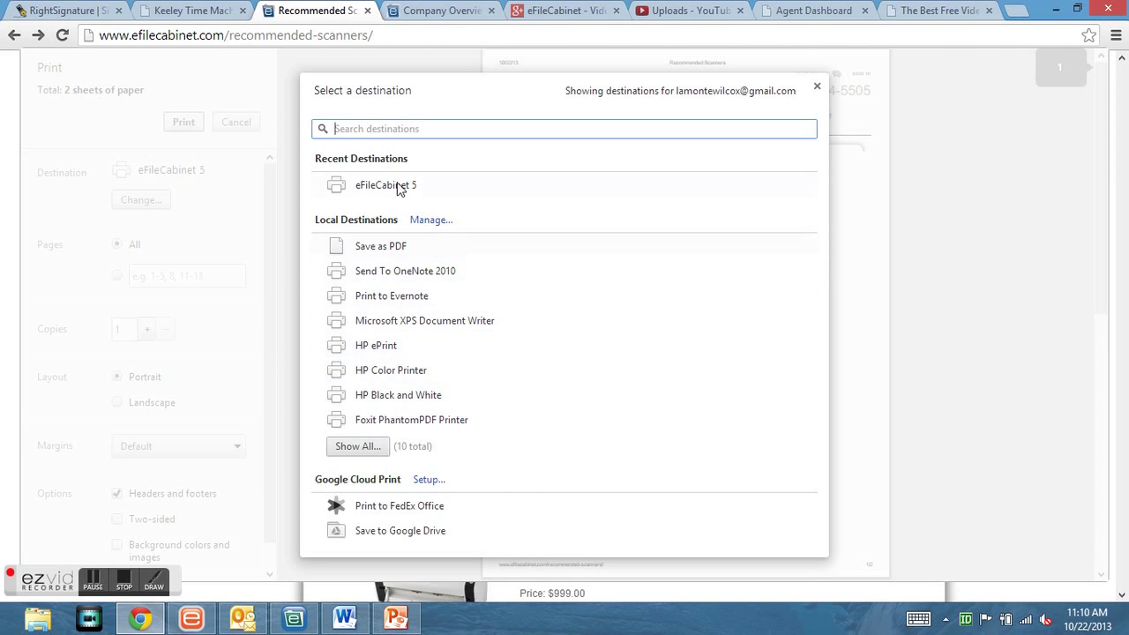
{"action": "left_click", "coordinate": [356, 195]}
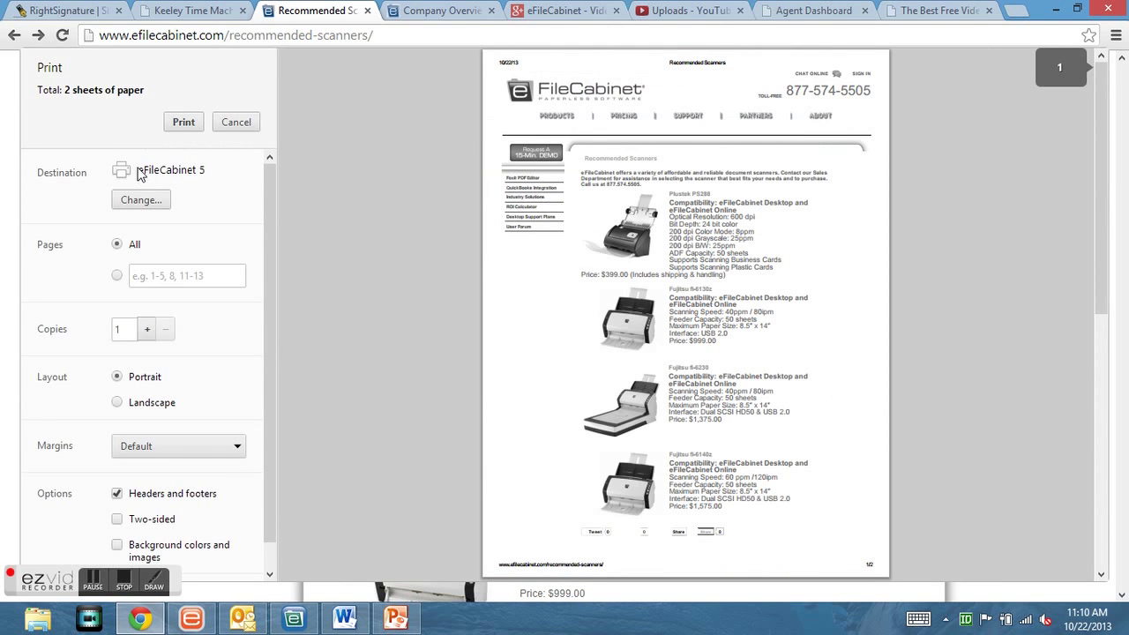
{"action": "left_click", "coordinate": [184, 123]}
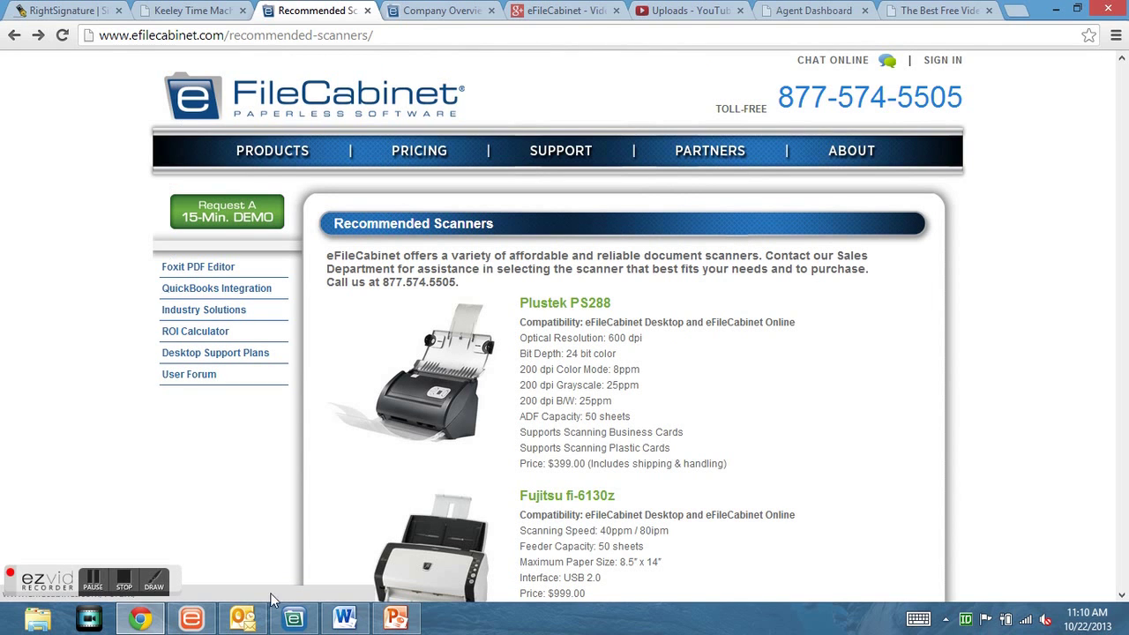
Switch to the eFileCabinet store dialog, expand Home Documents, and try saving the printed page directly in that cabinet without a name.
{"action": "left_click", "coordinate": [304, 619]}
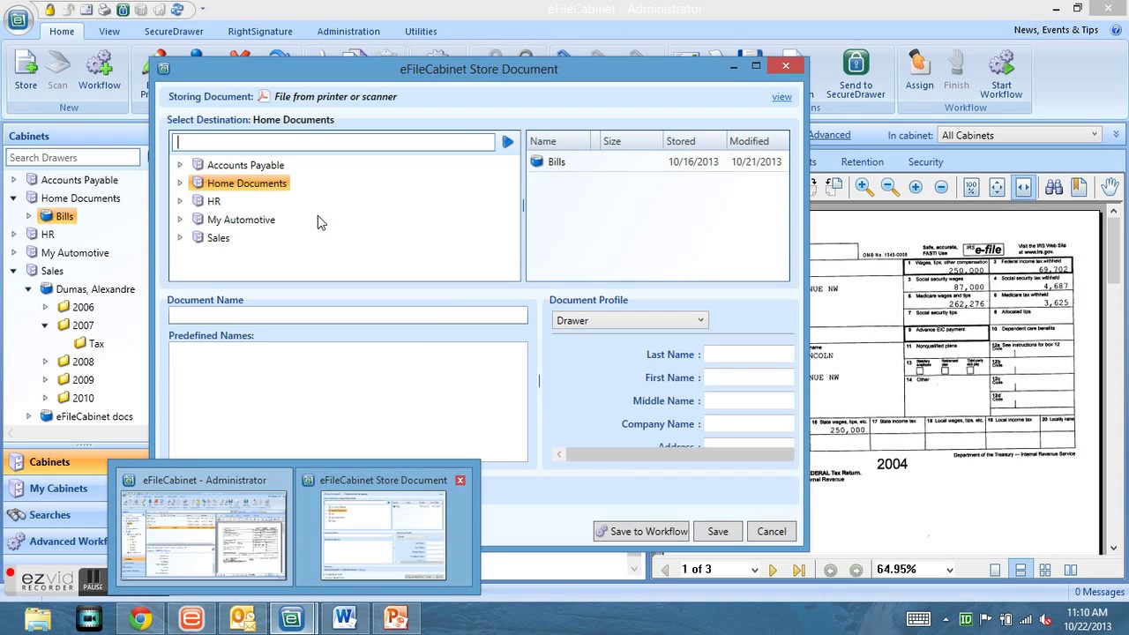
{"action": "left_click", "coordinate": [180, 182]}
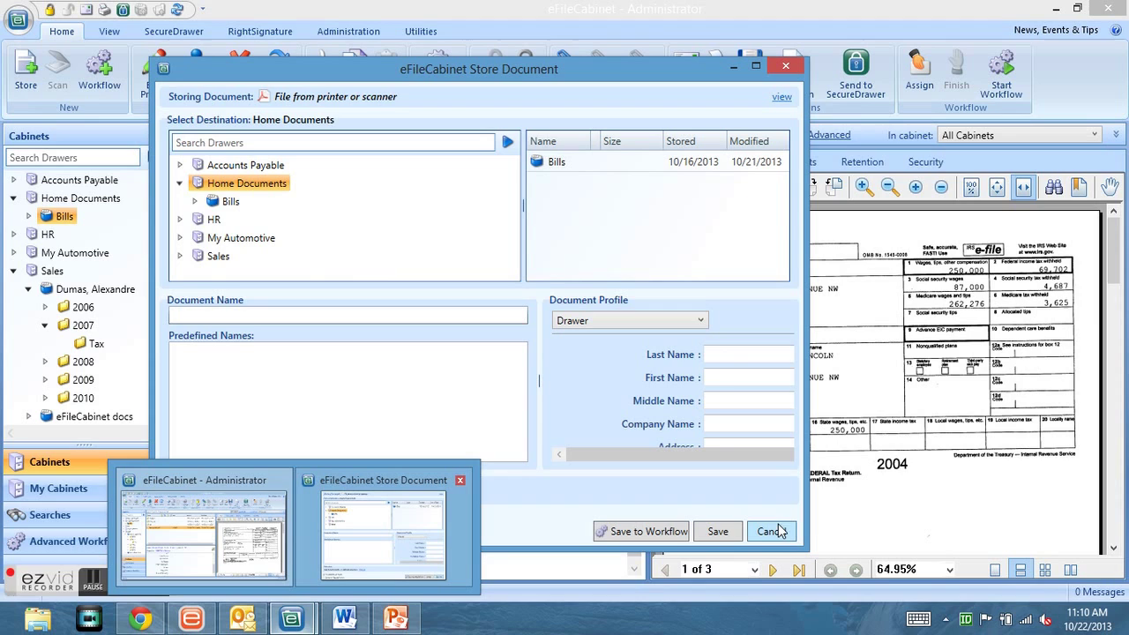
{"action": "left_click", "coordinate": [726, 532]}
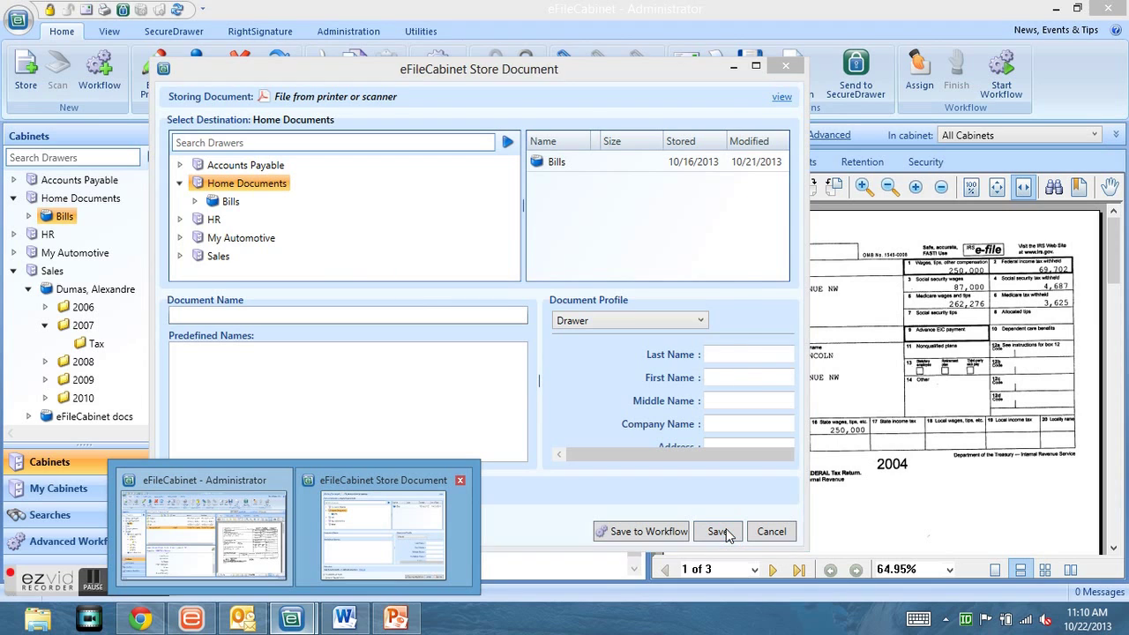
{"action": "left_click", "coordinate": [698, 369]}
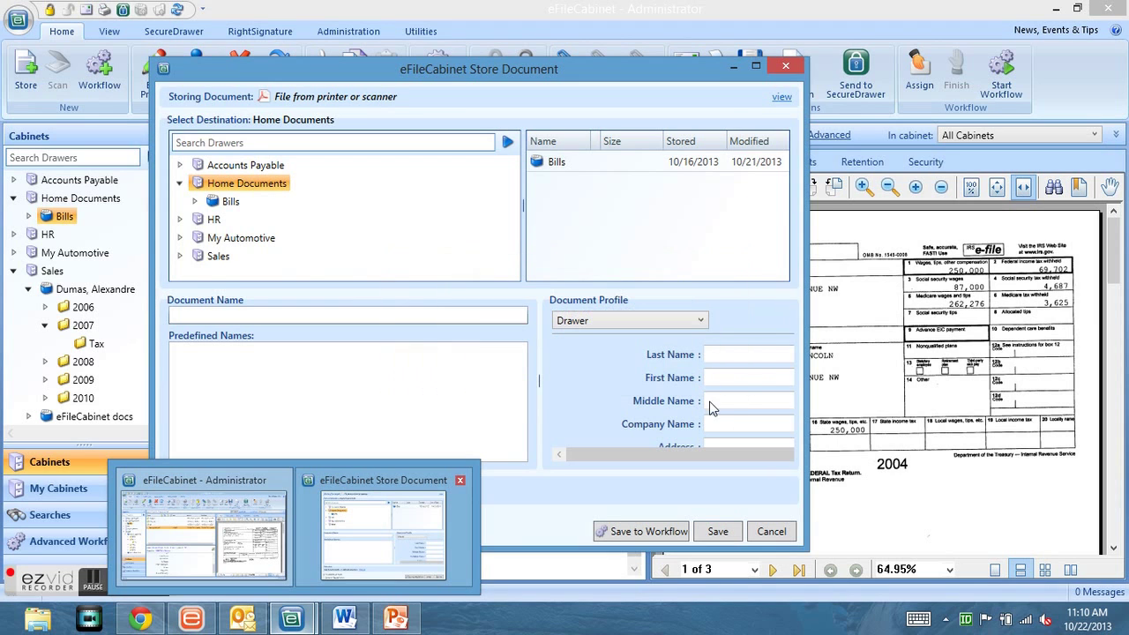
Choose the Bills drawer of Home Documents as the destination, name the document Scanners, and save it.
{"action": "left_click", "coordinate": [212, 202]}
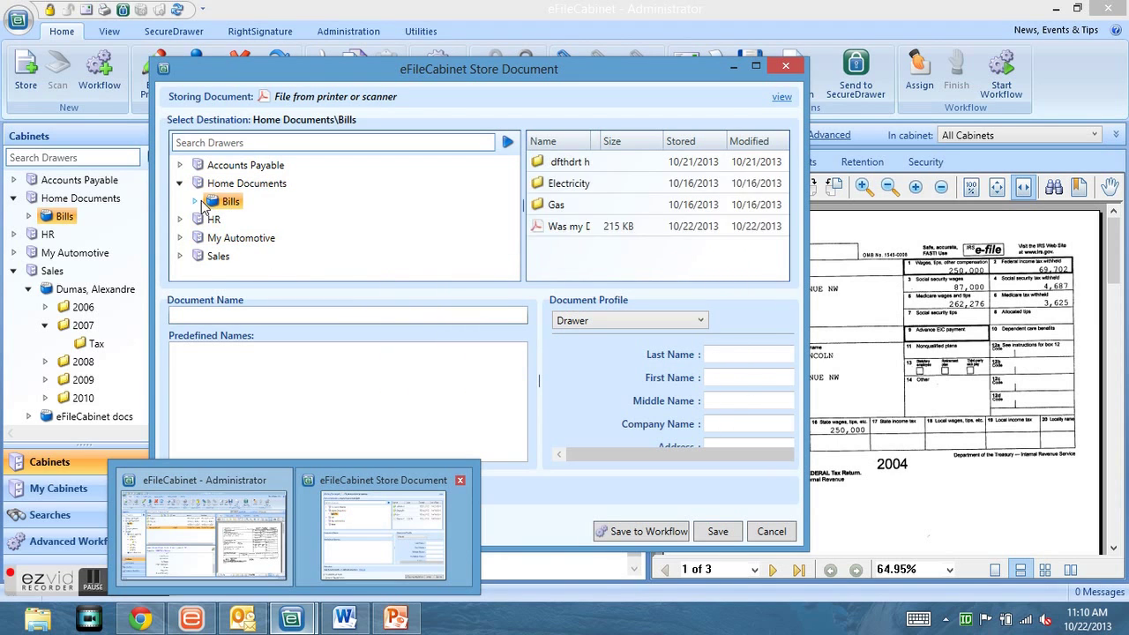
{"action": "left_click", "coordinate": [565, 183]}
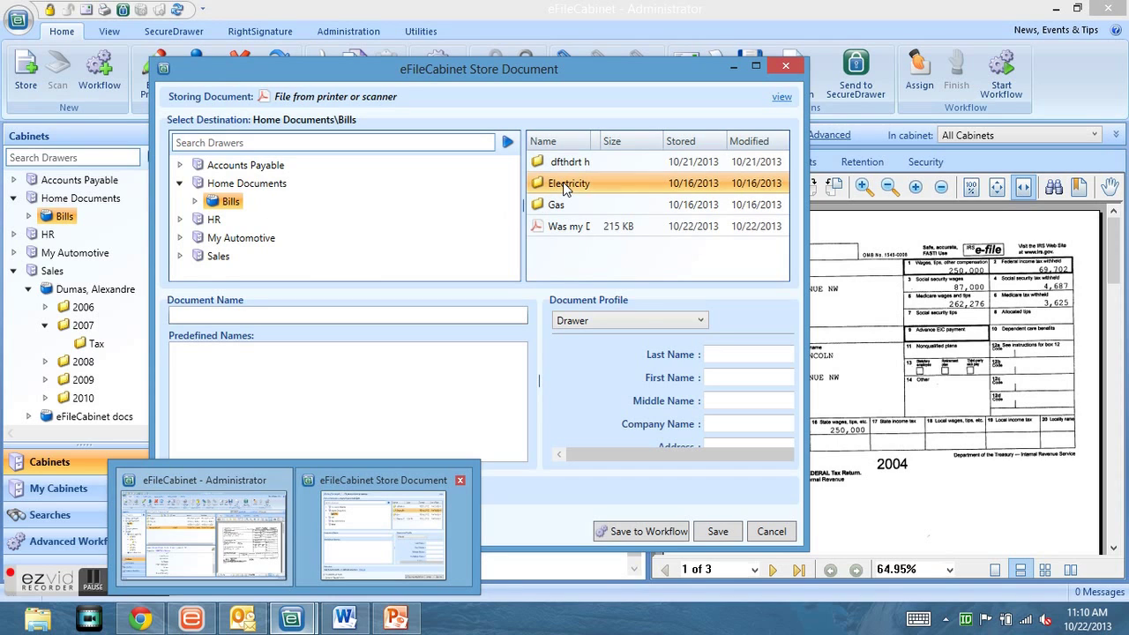
{"action": "left_click", "coordinate": [307, 317]}
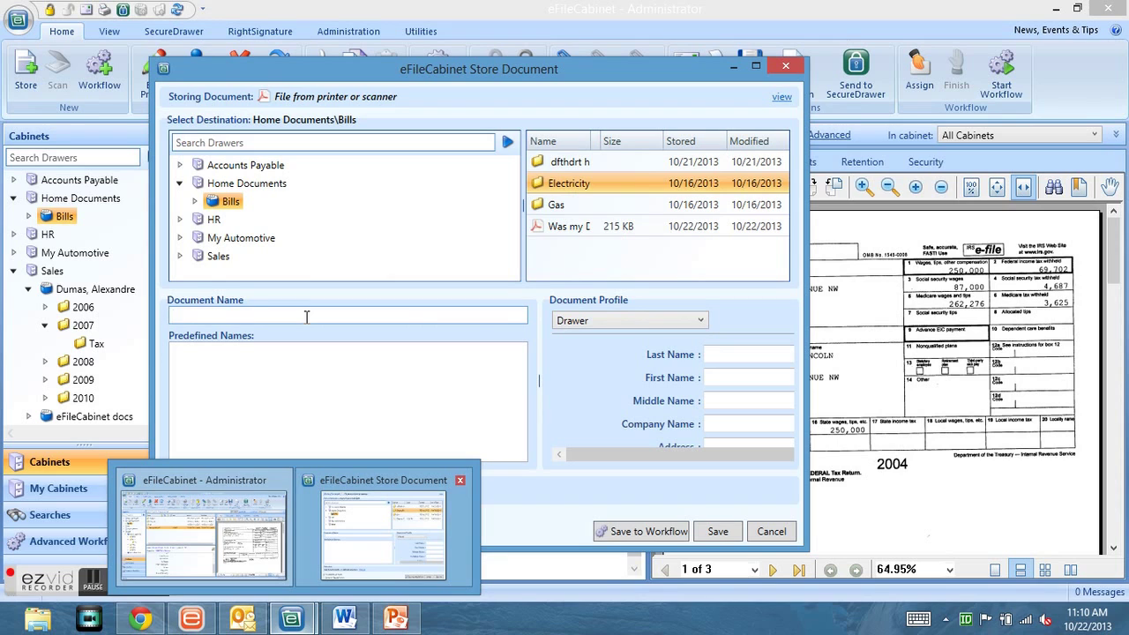
{"action": "type", "text": "Scanners"}
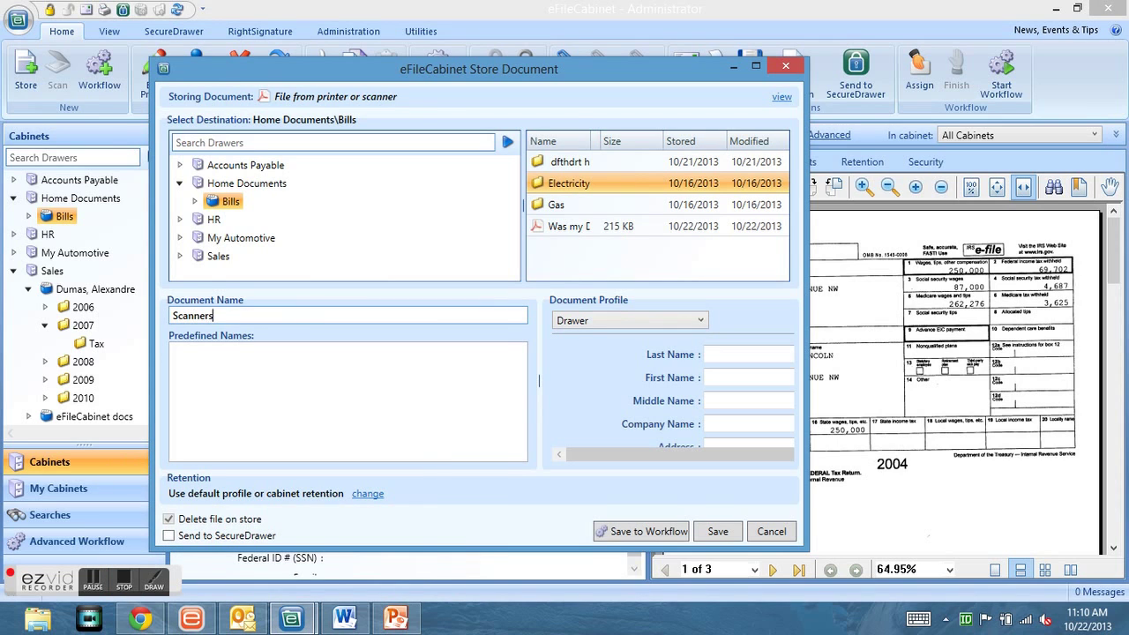
{"action": "left_click", "coordinate": [719, 533]}
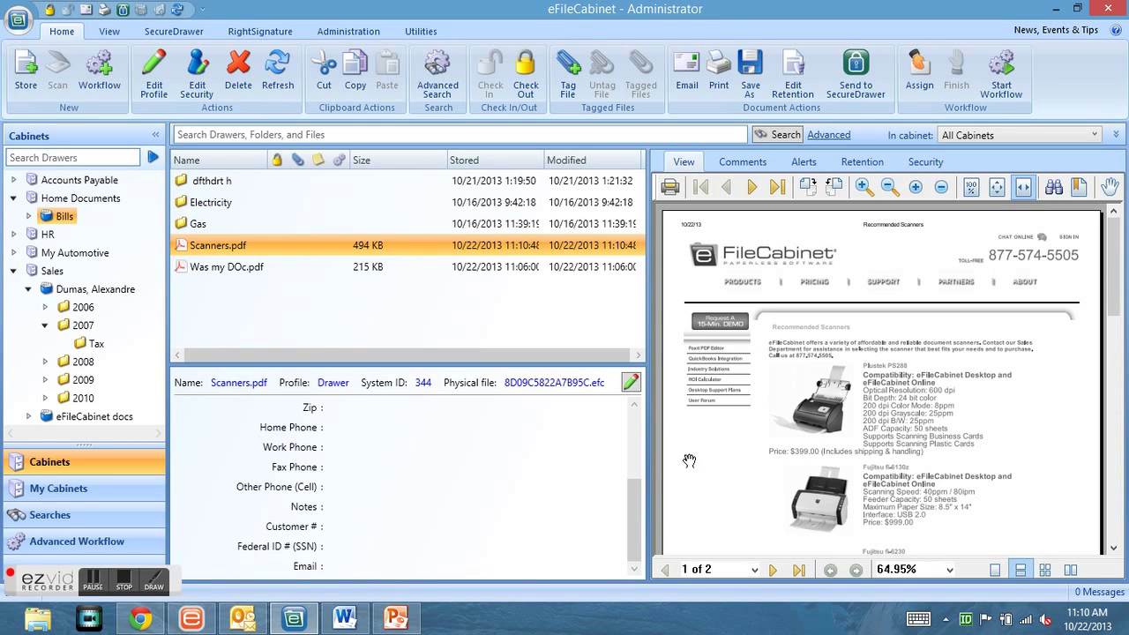
{"action": "left_click", "coordinate": [92, 582]}
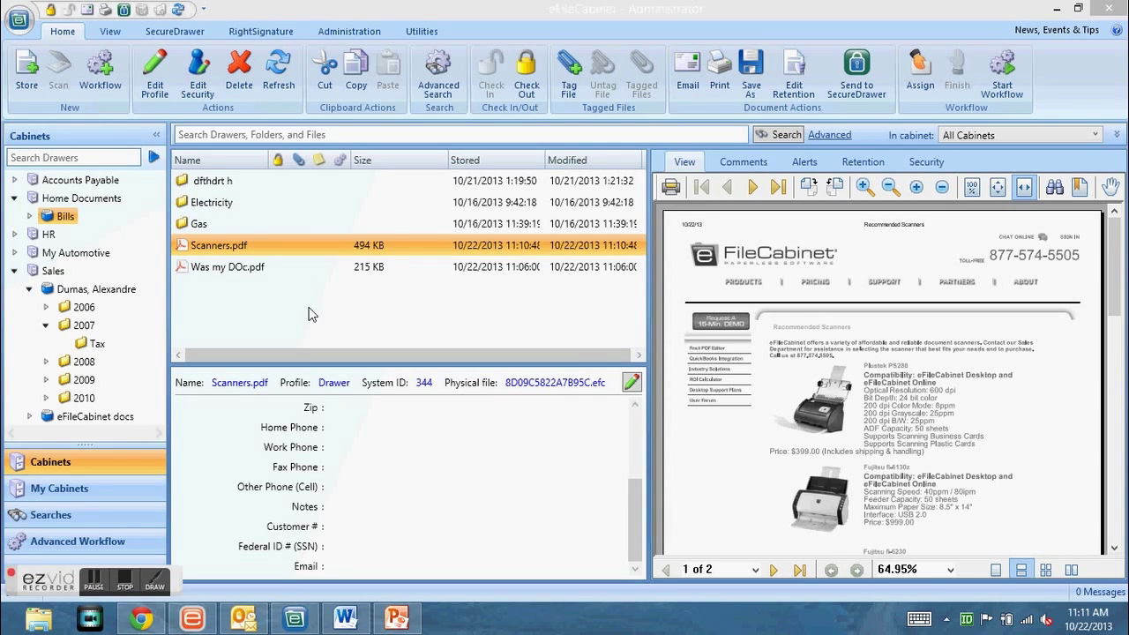
Collapse the Sales and Home Documents cabinets and search all cabinets for "tax".
{"action": "left_click", "coordinate": [14, 271]}
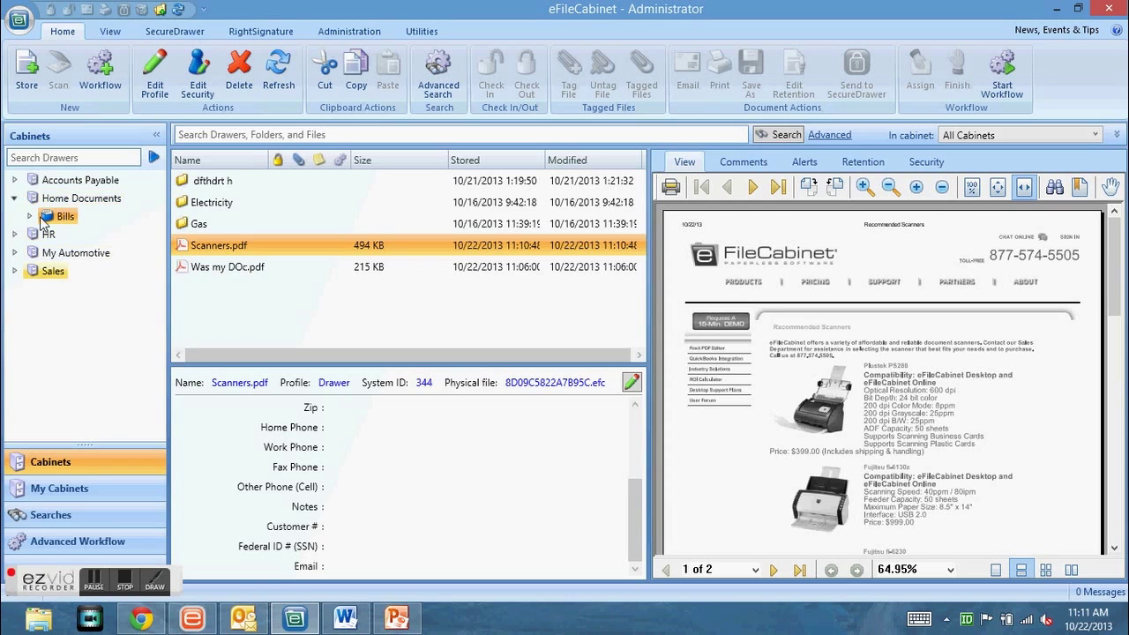
{"action": "left_click", "coordinate": [14, 197]}
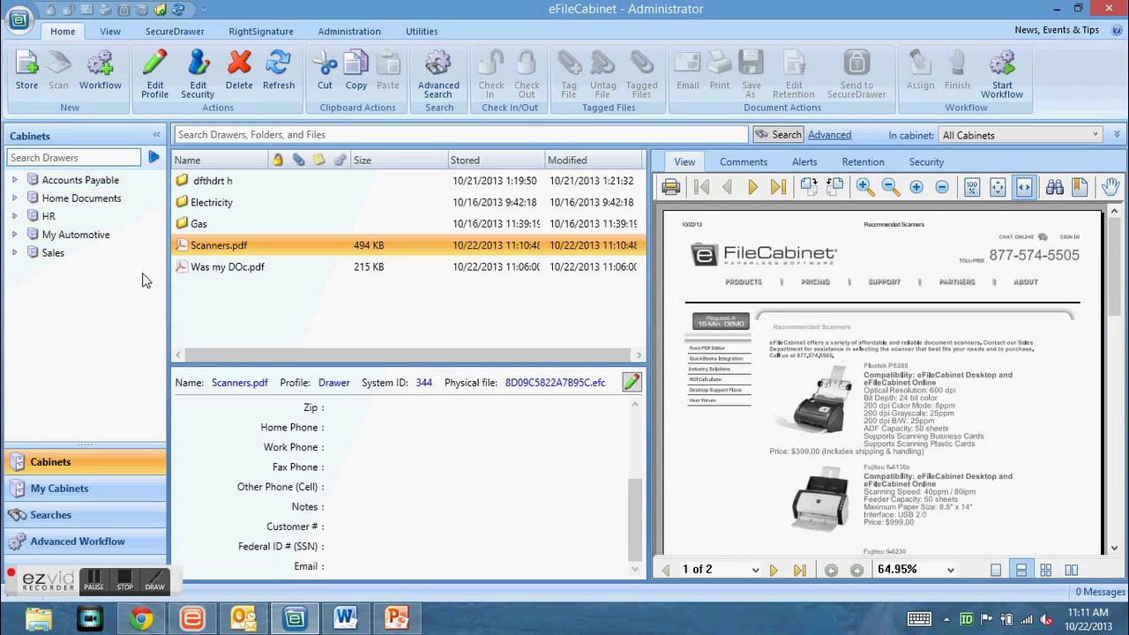
{"action": "left_click", "coordinate": [196, 133]}
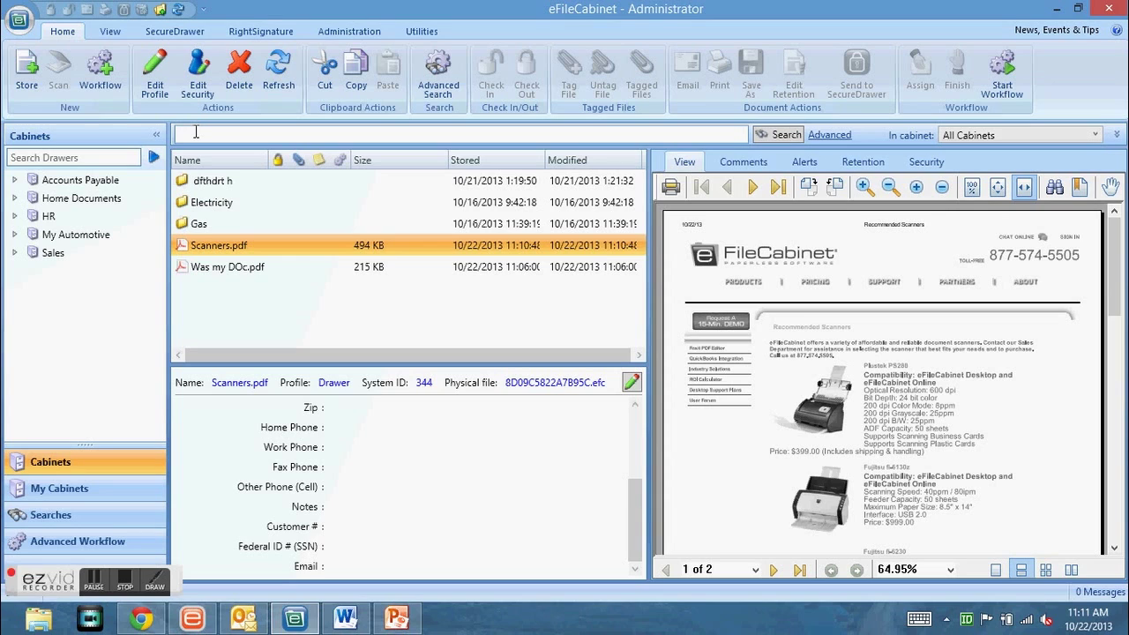
{"action": "type", "text": "tax"}
{"action": "key", "text": "Return"}
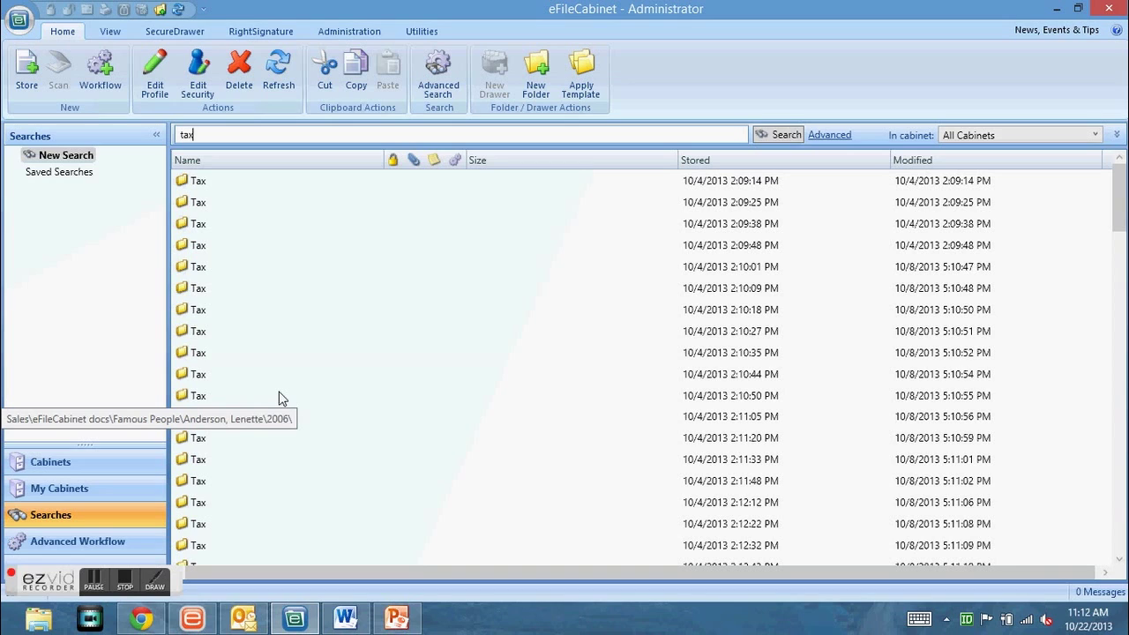
Narrow the search by adding the client's first name after "tax".
{"action": "type", "text": "joh"}
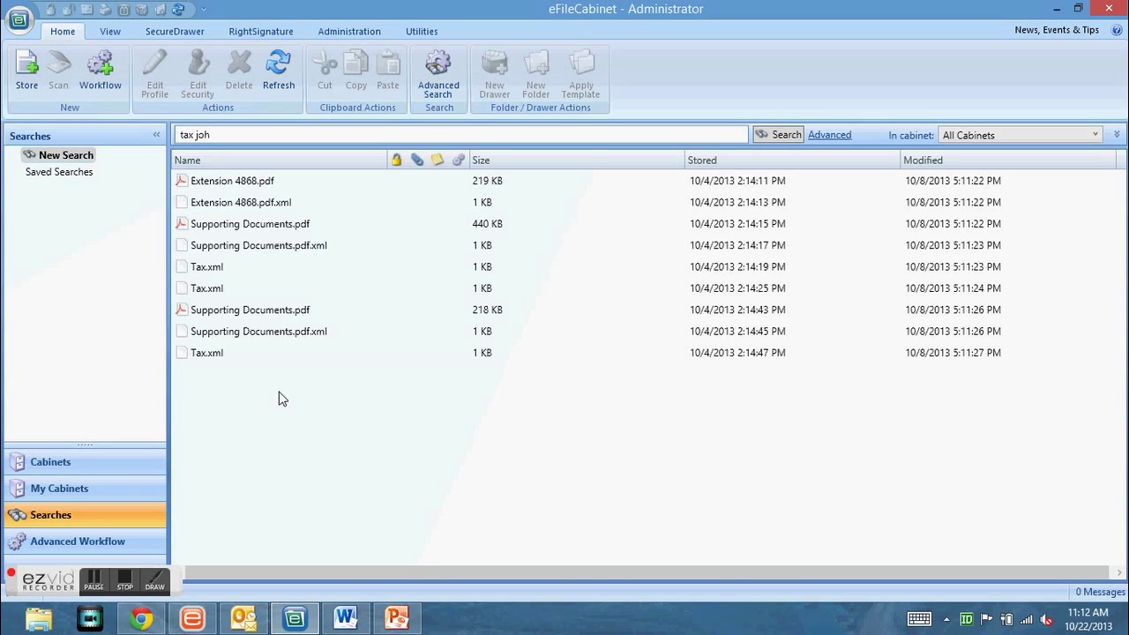
{"action": "type", "text": "nny"}
{"action": "key", "text": "Return"}
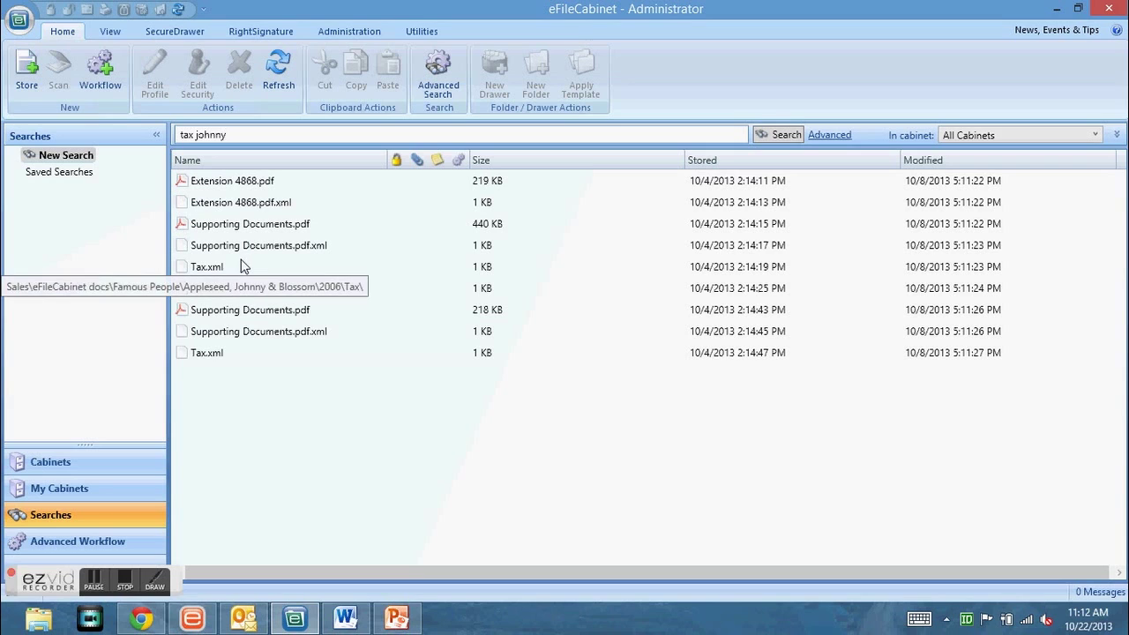
Remove "tax" from the search term, leaving only the client's first name.
{"action": "left_click", "coordinate": [194, 134]}
{"action": "key", "text": "BackSpace"}
{"action": "key", "text": "BackSpace"}
{"action": "key", "text": "BackSpace"}
{"action": "key", "text": "BackSpace"}
{"action": "double_click", "coordinate": [194, 134]}
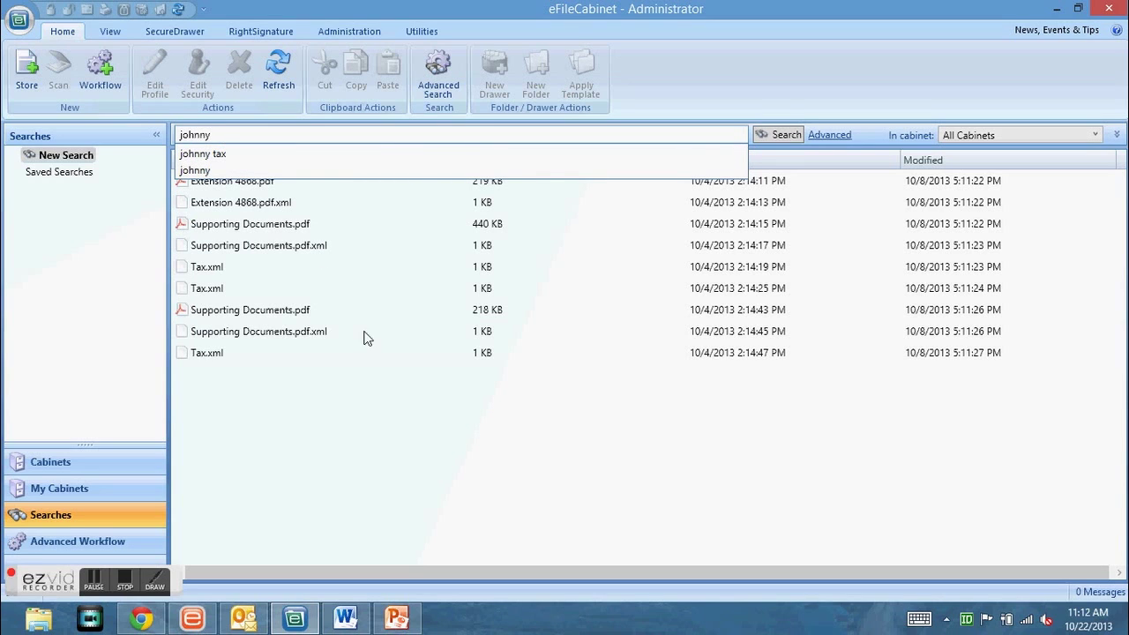
{"action": "left_click", "coordinate": [328, 424]}
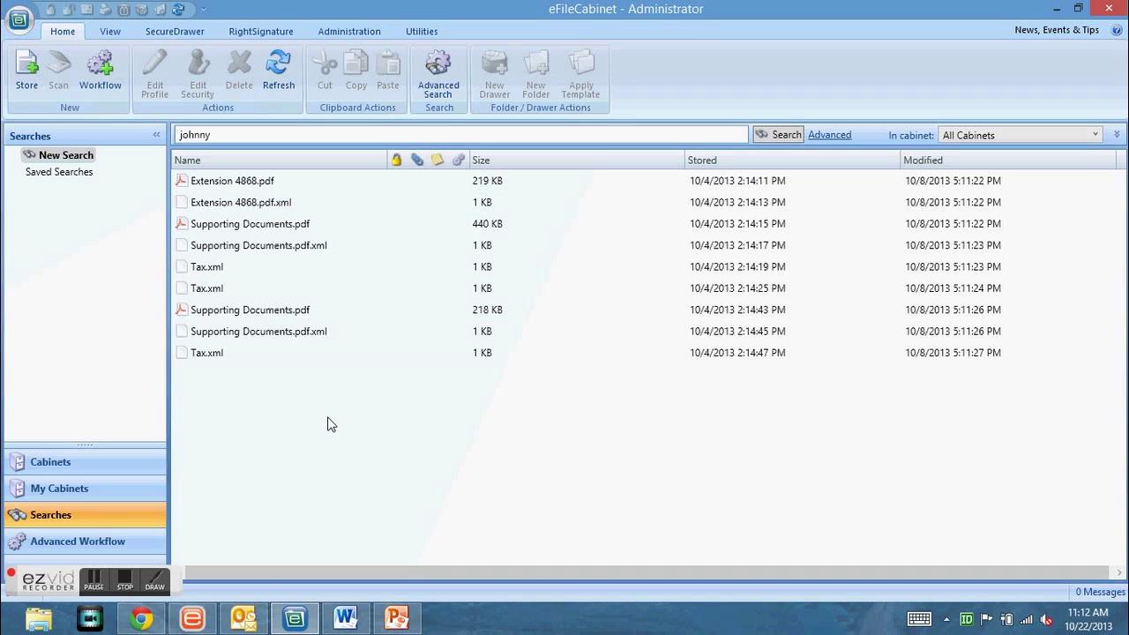
Return to the cabinets and view the employee drawers inside the HR cabinet.
{"action": "left_click", "coordinate": [65, 463]}
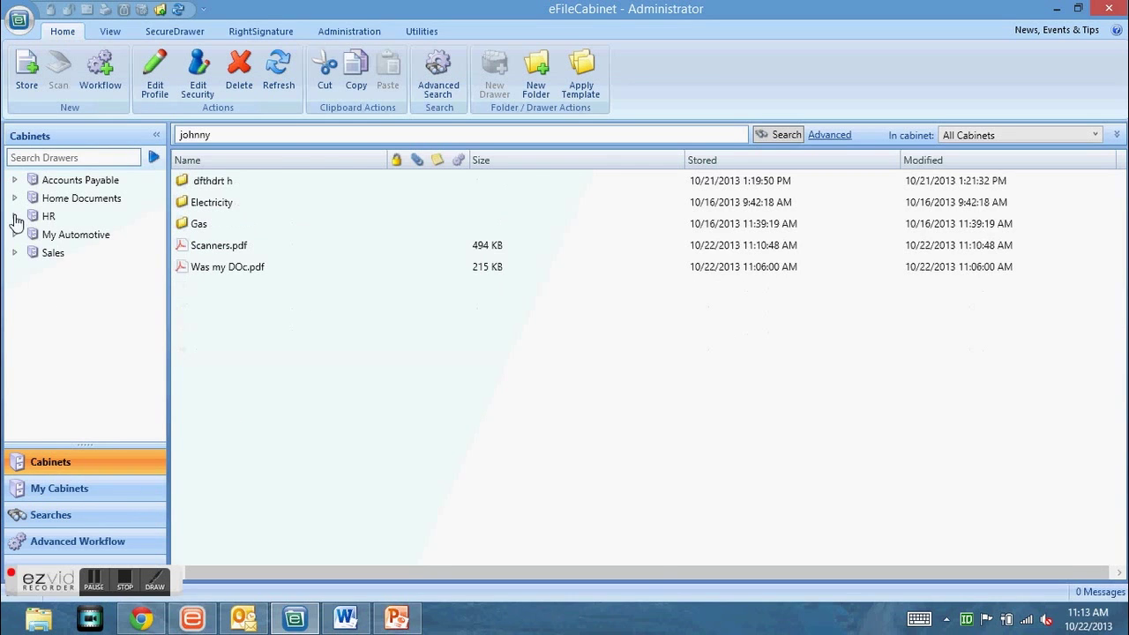
{"action": "left_click", "coordinate": [14, 216]}
{"action": "left_click", "coordinate": [70, 238]}
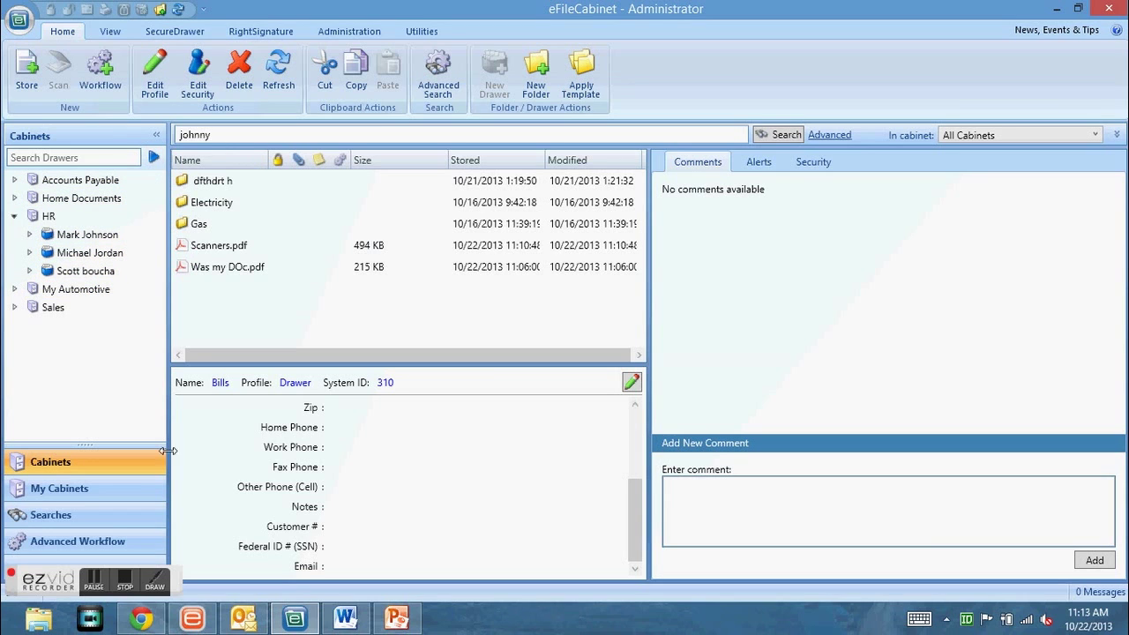
Switch to Chrome and open the ROI Calculator from the Recommended Scanners page of the eFileCabinet website.
{"action": "left_click", "coordinate": [95, 582]}
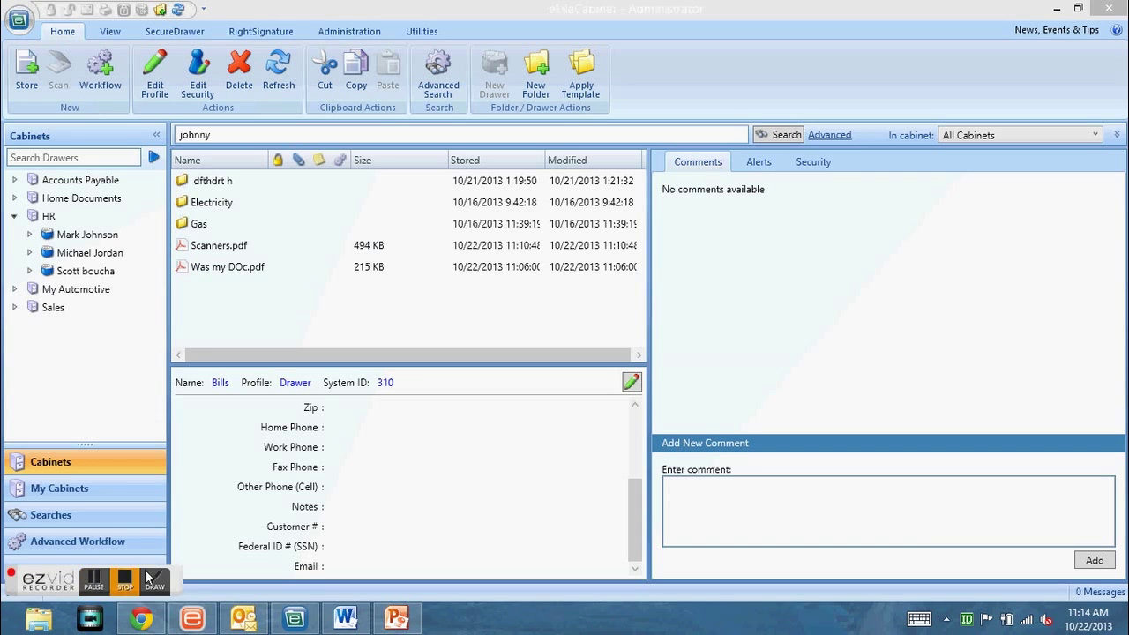
{"action": "left_click", "coordinate": [144, 621]}
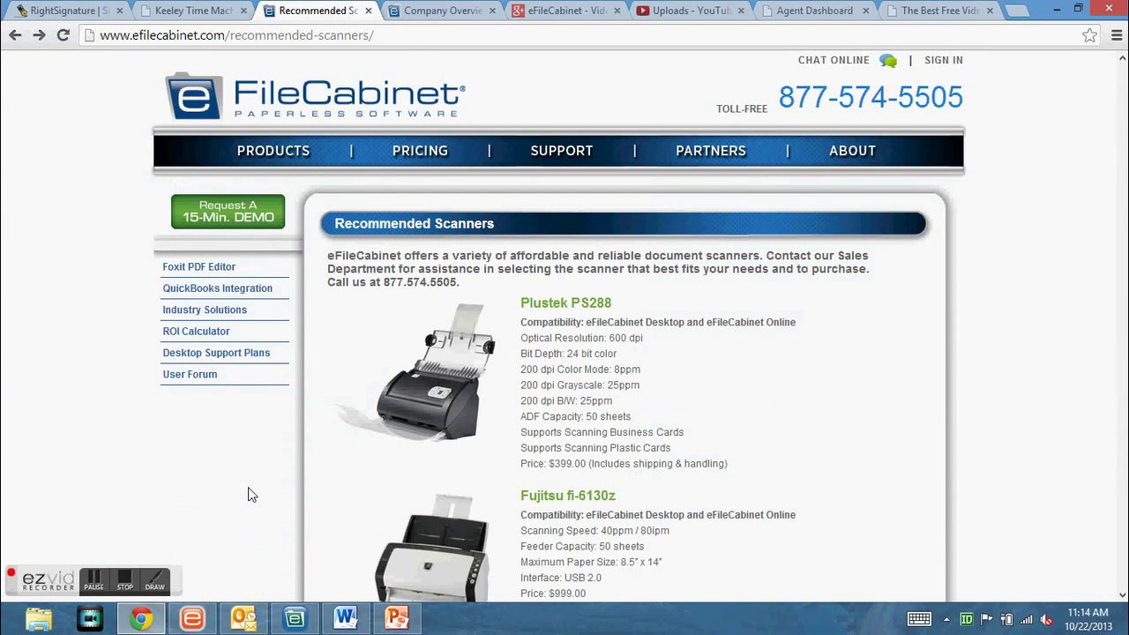
{"action": "scroll", "coordinate": [250, 495], "scroll_direction": "down", "scroll_amount": 1}
{"action": "scroll", "coordinate": [250, 495], "scroll_direction": "up", "scroll_amount": 1}
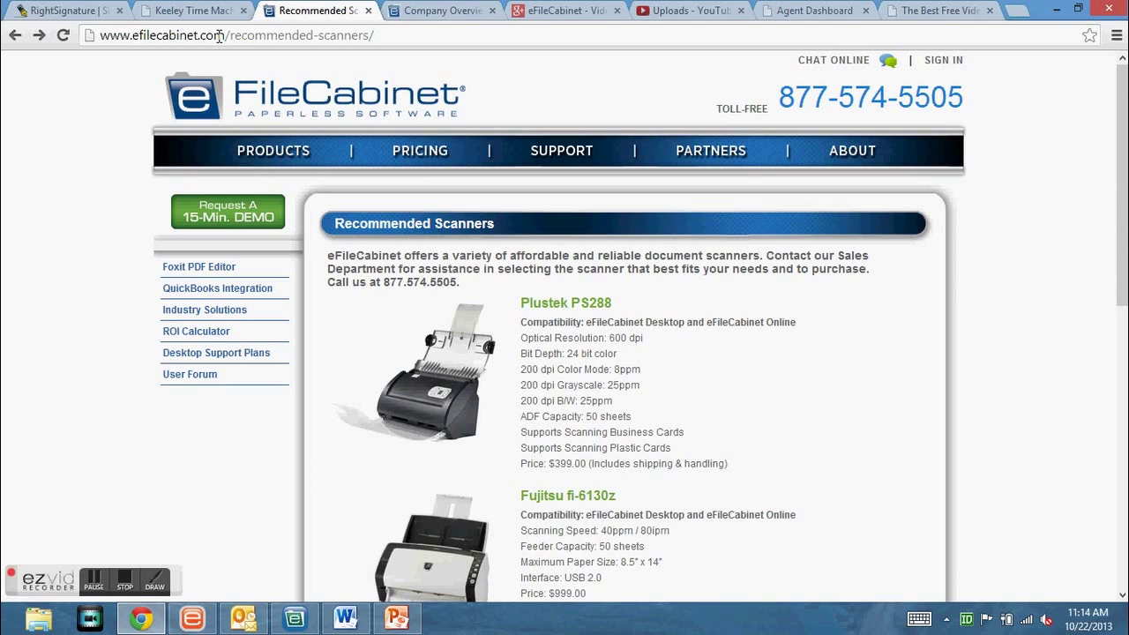
{"action": "left_click_drag", "start_coordinate": [225, 35], "coordinate": [99, 36]}
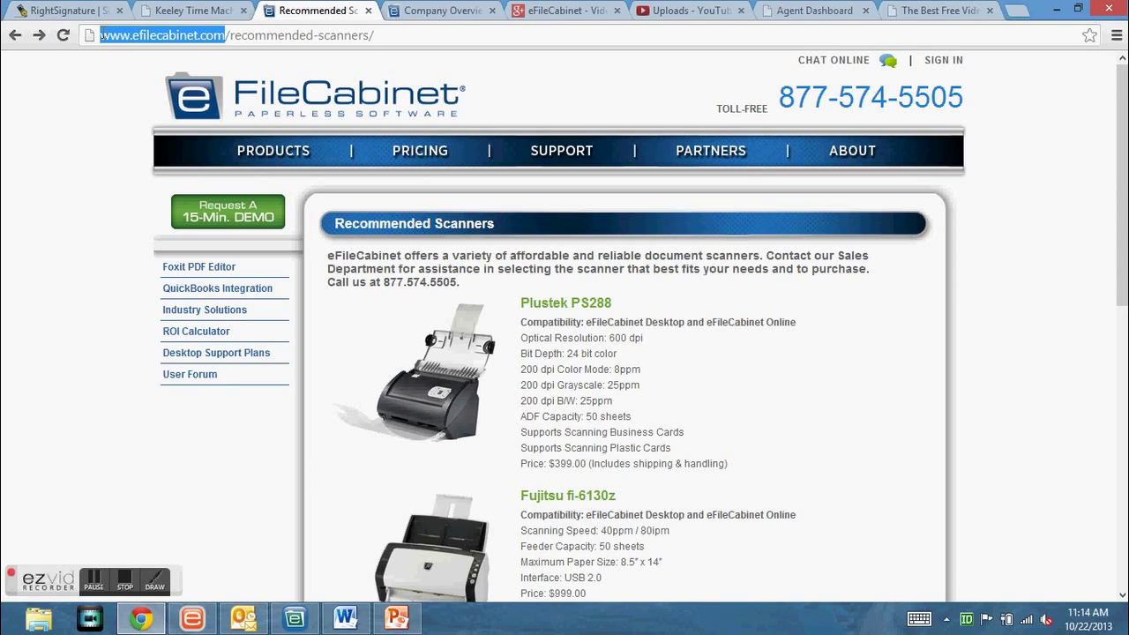
{"action": "left_click", "coordinate": [201, 339]}
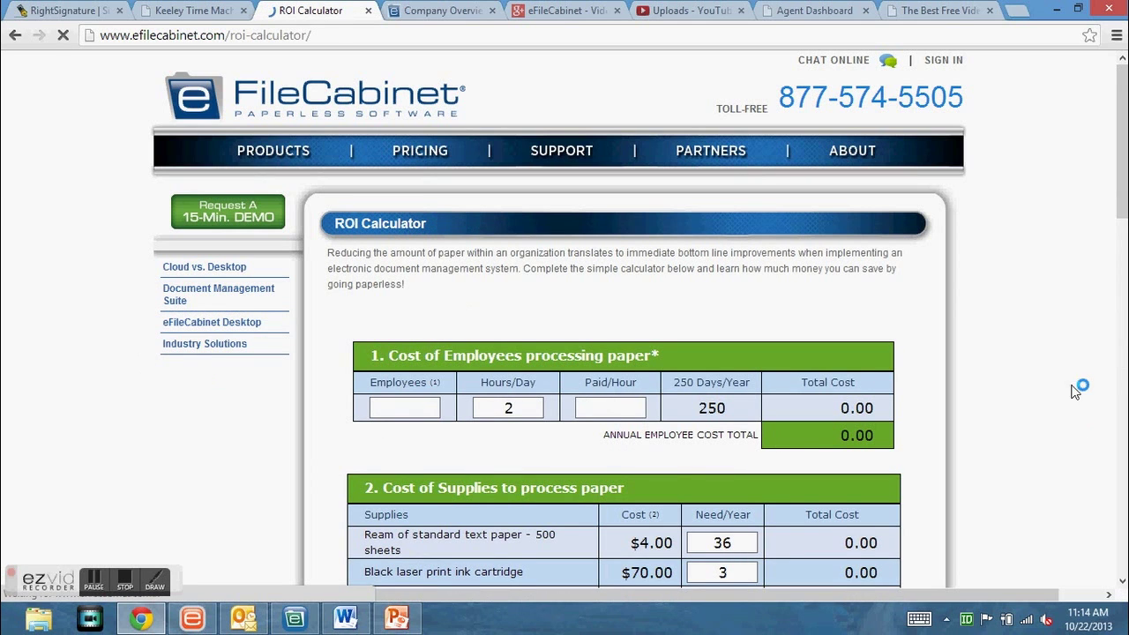
Fill in the employee cost section with 3 employees paid $14 per hour and review the calculated investment and ROI.
{"action": "left_click_drag", "start_coordinate": [1124, 210], "coordinate": [1124, 329]}
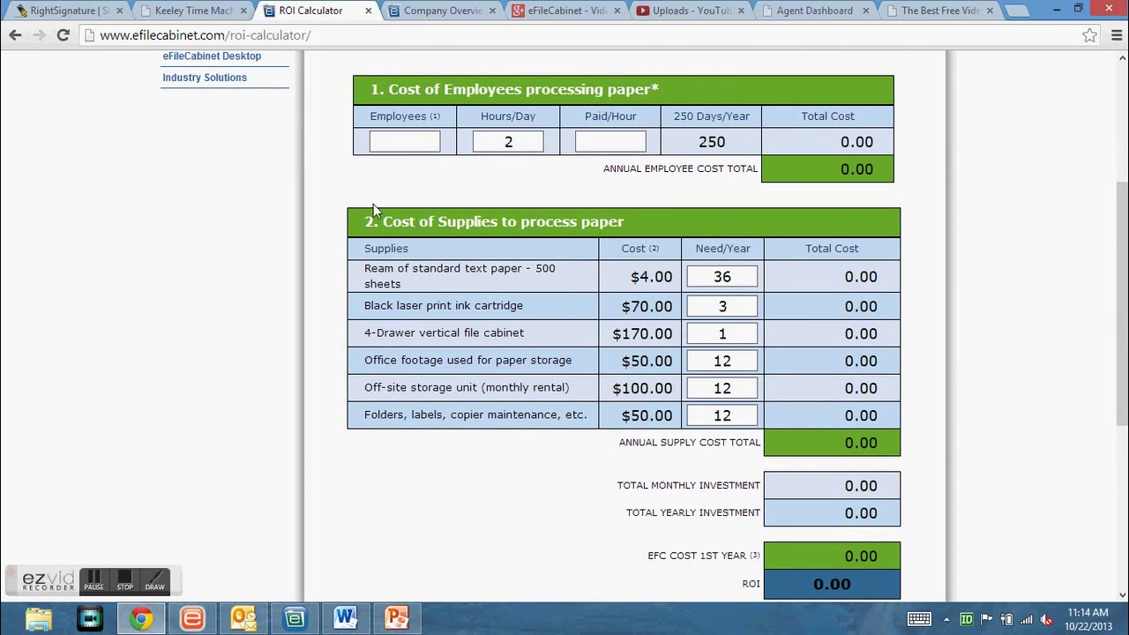
{"action": "left_click", "coordinate": [401, 140]}
{"action": "type", "text": "3"}
{"action": "left_click", "coordinate": [607, 139]}
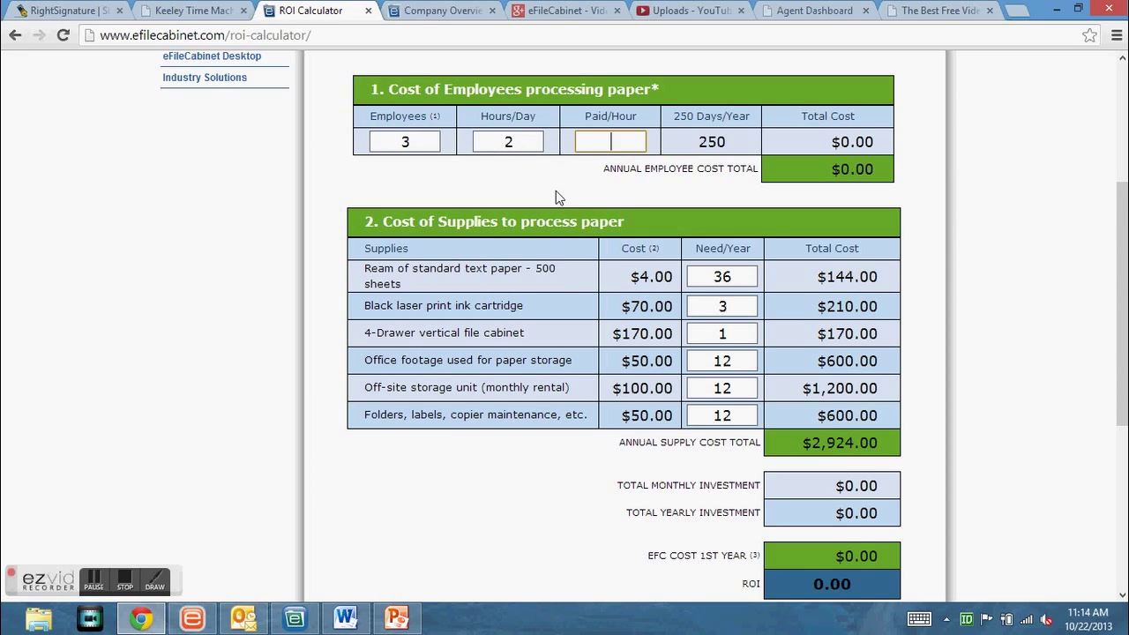
{"action": "type", "text": "14"}
{"action": "key", "text": "Tab"}
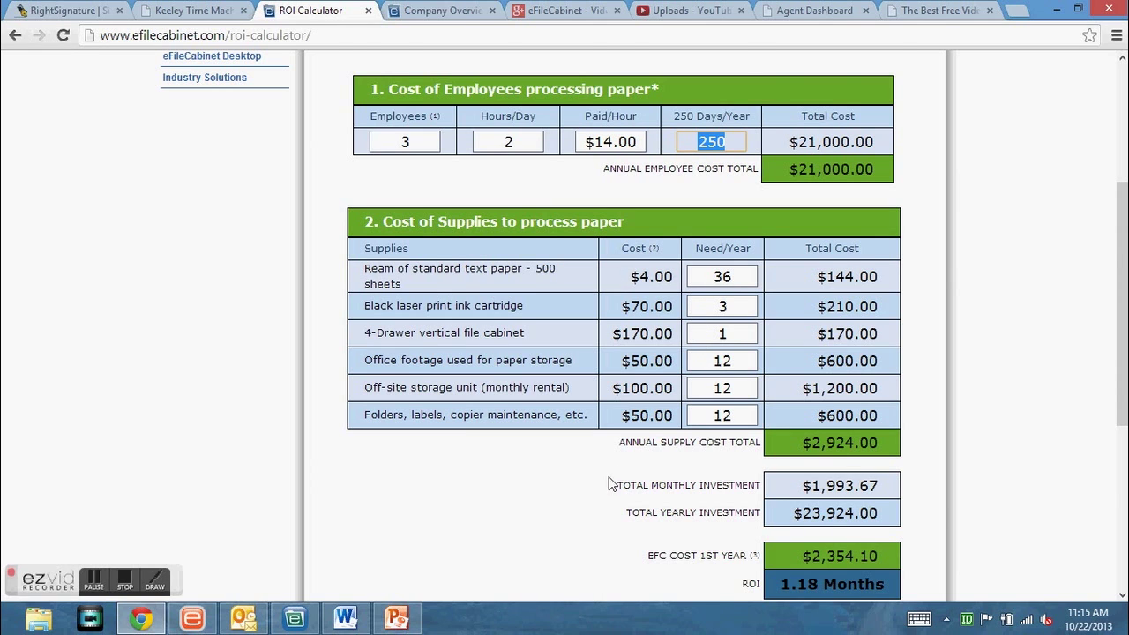
{"action": "scroll", "coordinate": [611, 483], "scroll_direction": "down", "scroll_amount": 2}
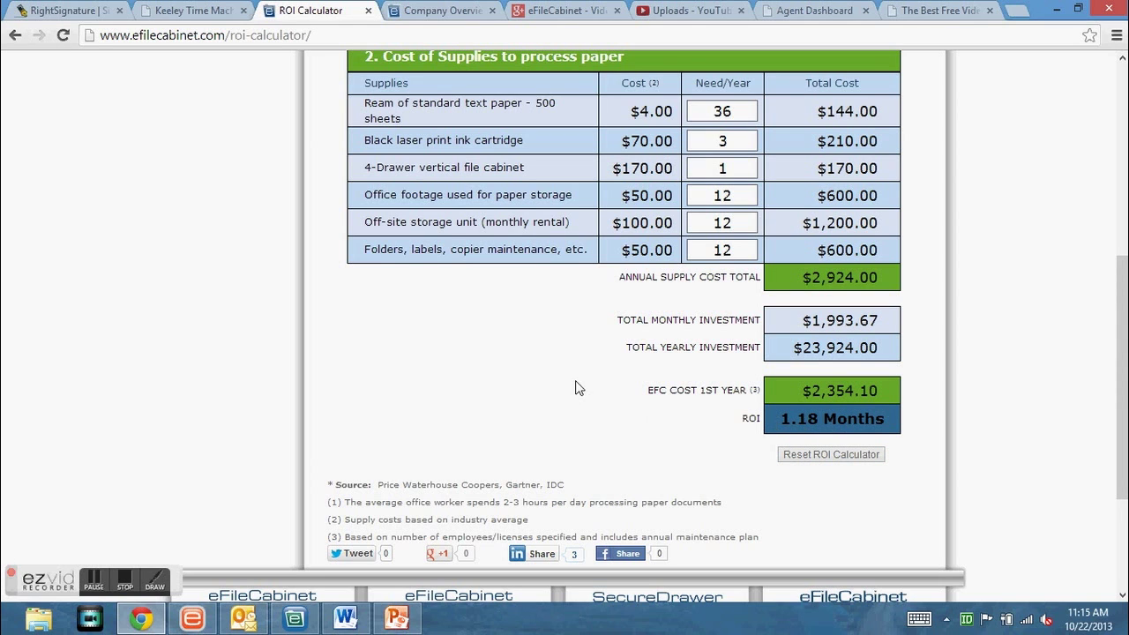
{"action": "key", "text": "shift+Tab"}
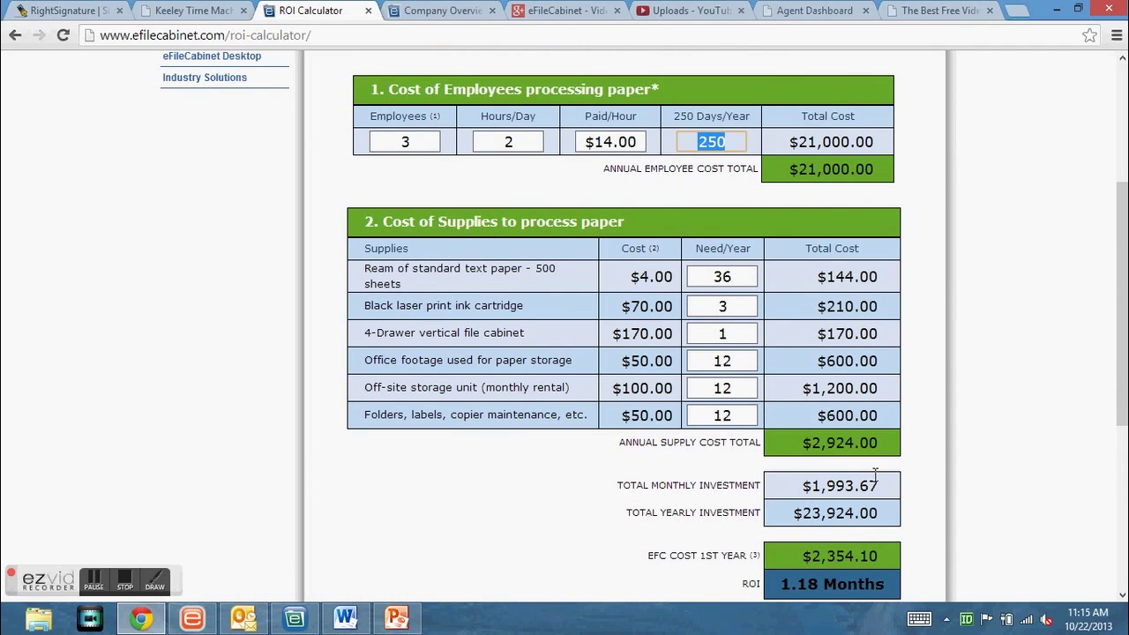